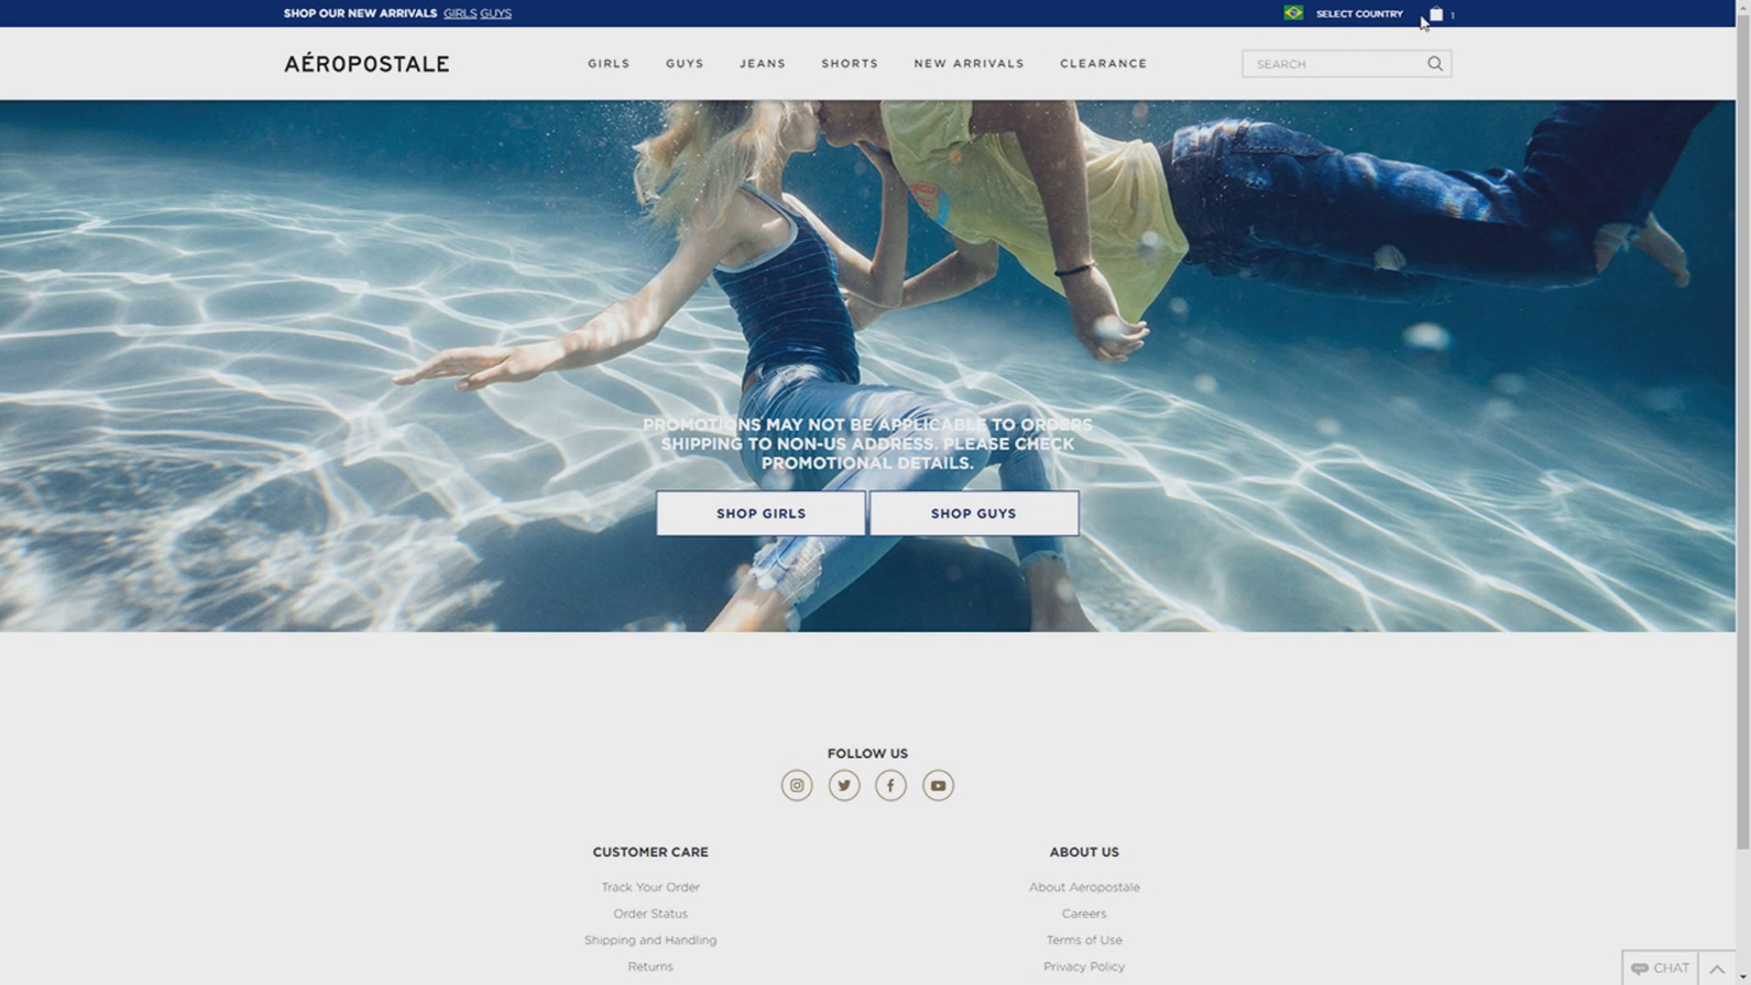
Step: Browse the guys' clearance items in the Aéropostale store and open the grey Aero CA 87 Graphic Tee
{"action": "mouse_move", "coordinate": [1433, 23]}
{"action": "left_click", "coordinate": [1111, 73]}
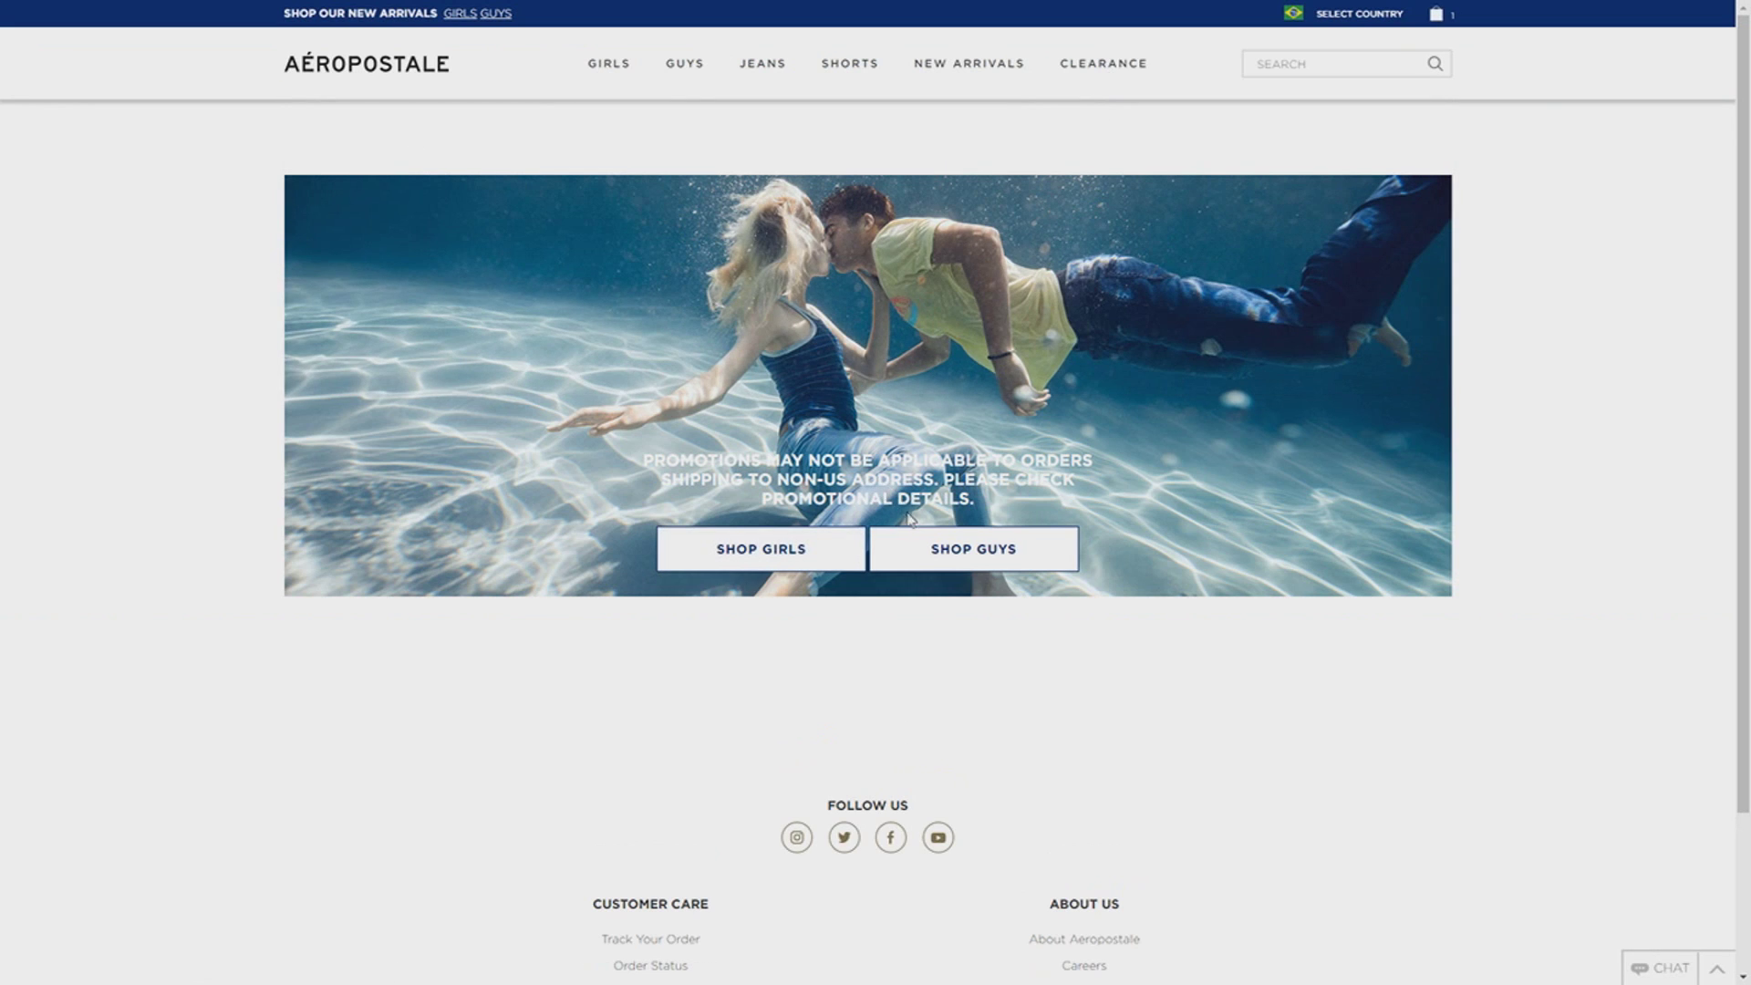
{"action": "left_click", "coordinate": [927, 550]}
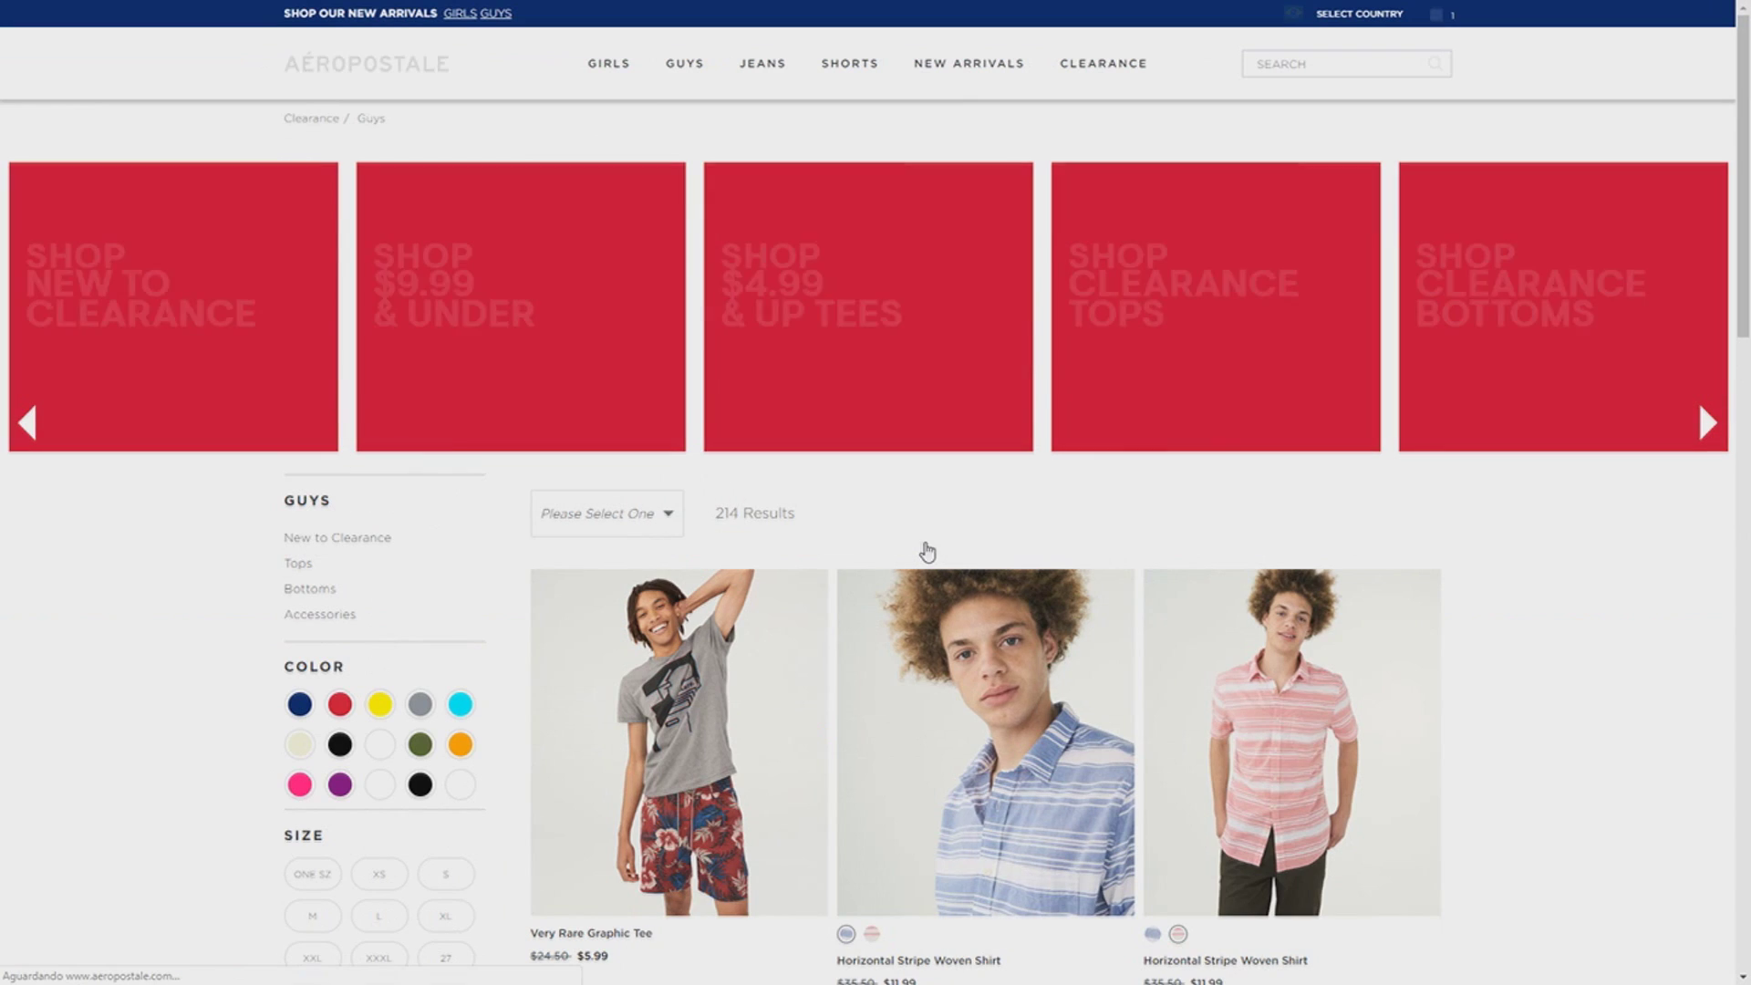
{"action": "scroll", "coordinate": [927, 550], "scroll_direction": "down", "scroll_amount": 6}
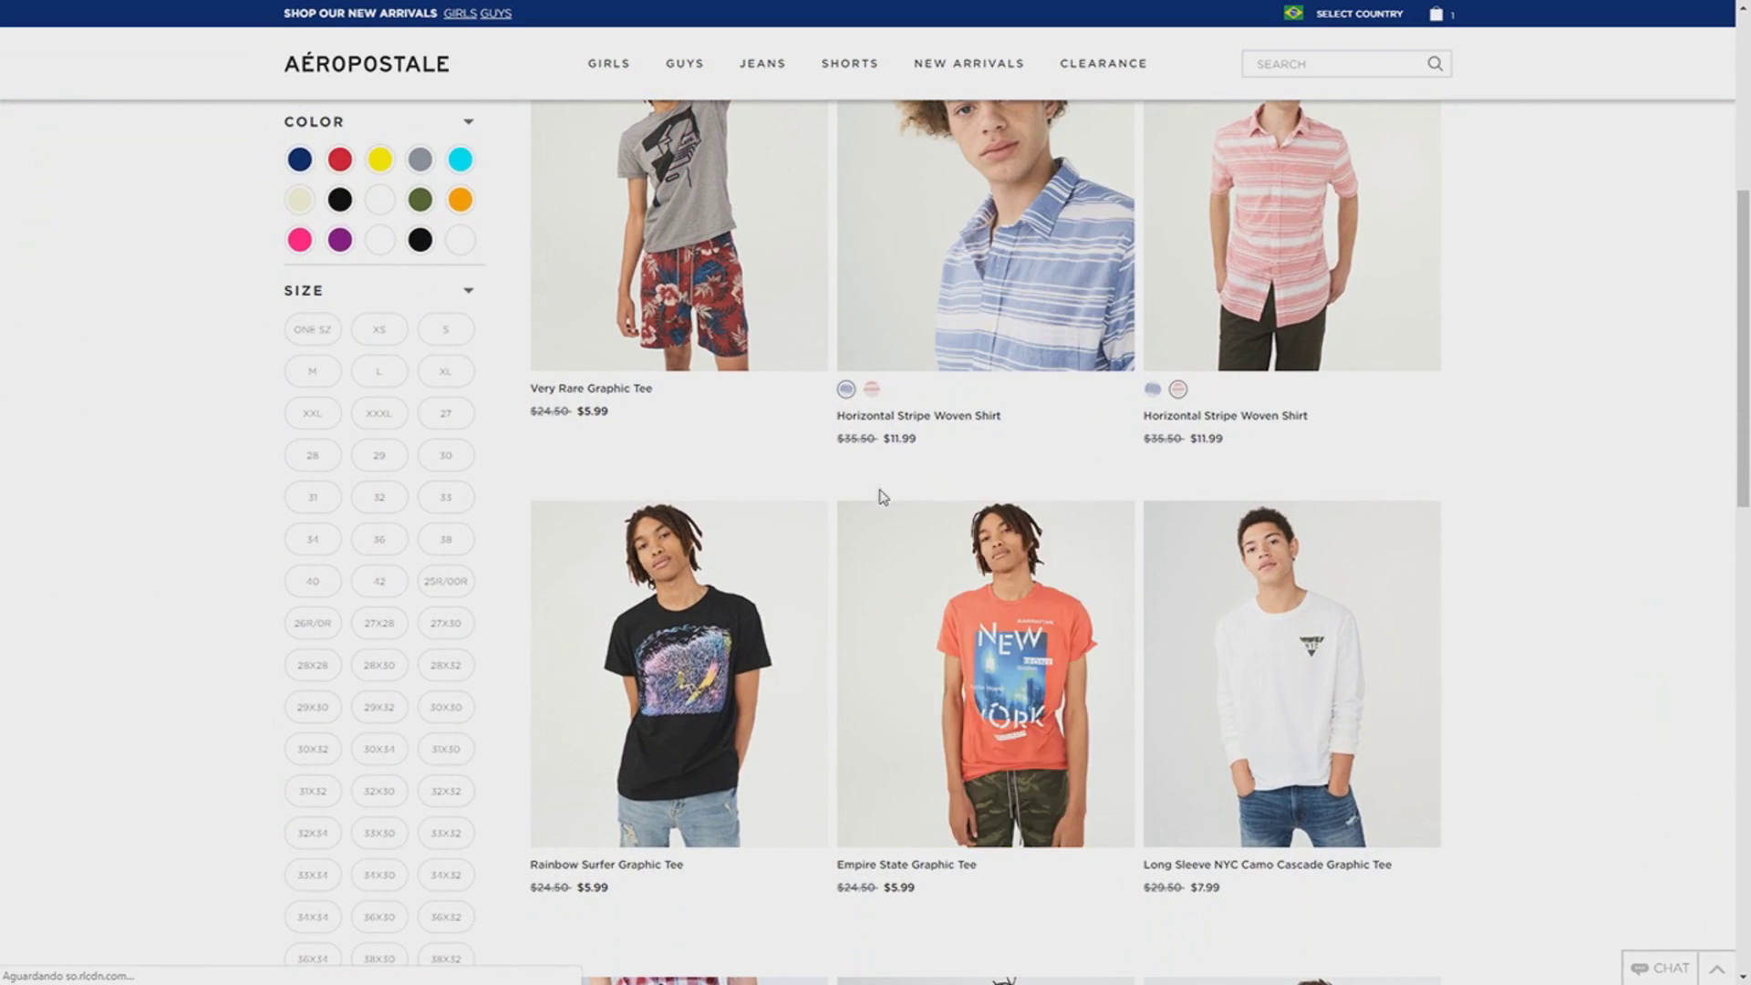
{"action": "scroll", "coordinate": [919, 457], "scroll_direction": "down", "scroll_amount": 4}
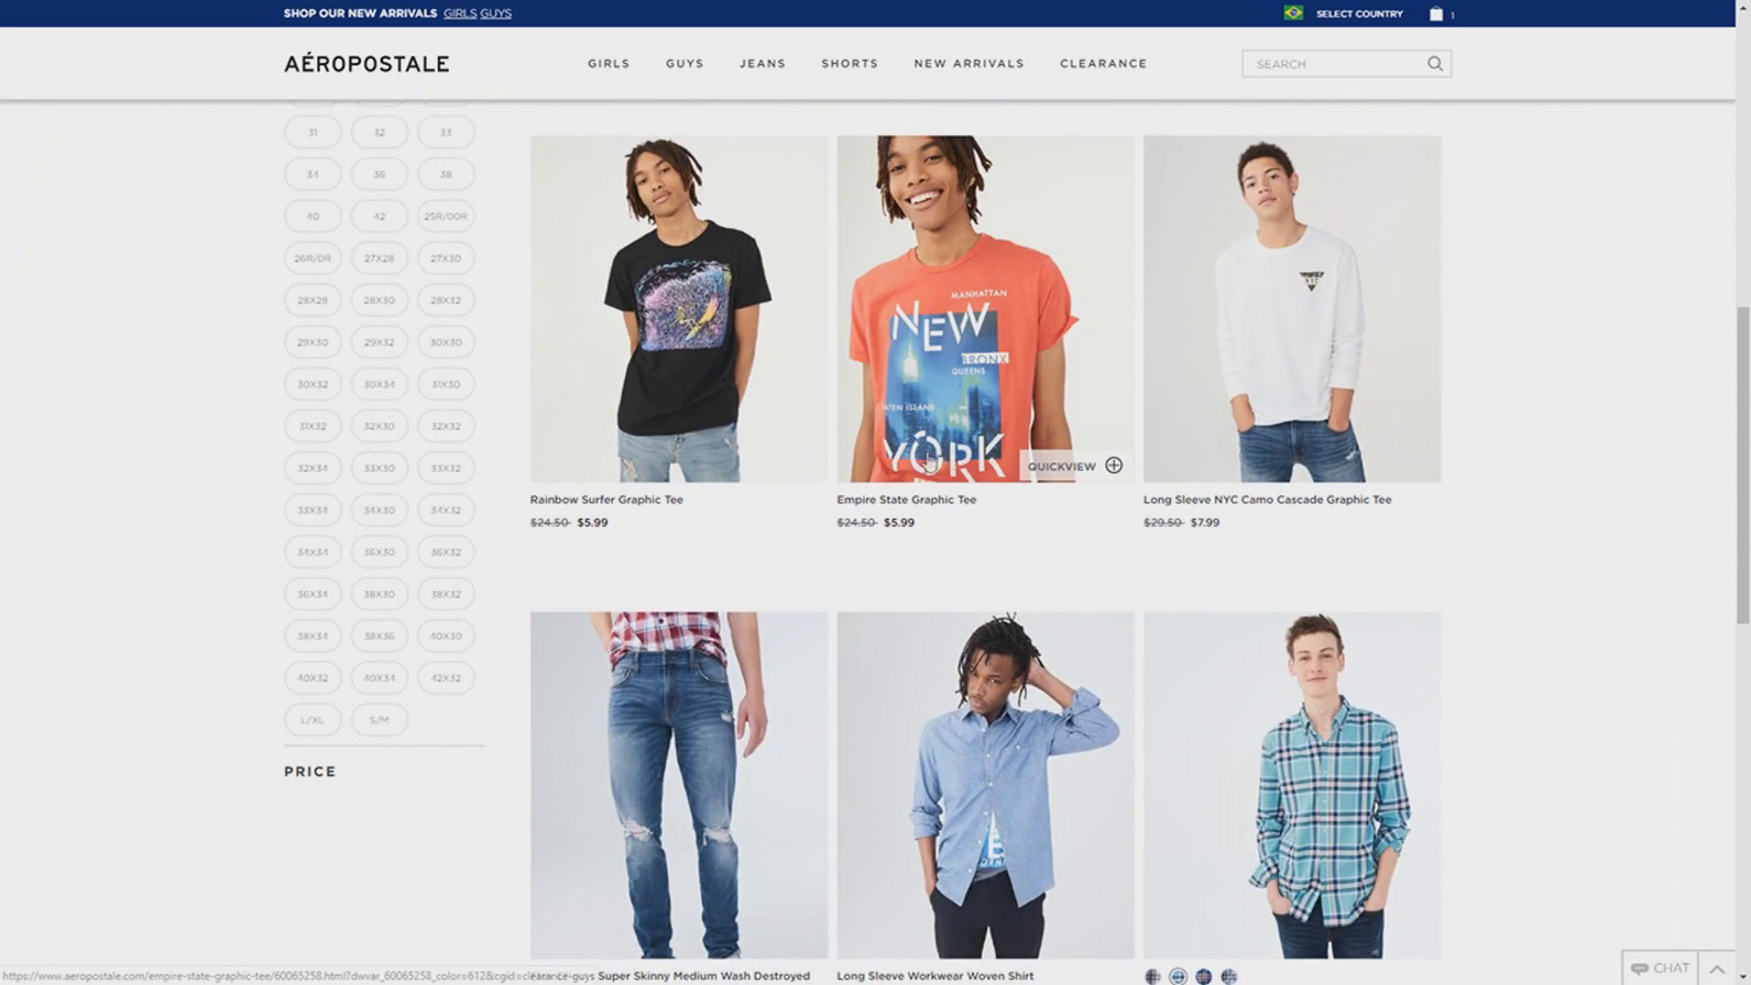
{"action": "scroll", "coordinate": [928, 461], "scroll_direction": "down", "scroll_amount": 6}
{"action": "scroll", "coordinate": [986, 460], "scroll_direction": "down", "scroll_amount": 5}
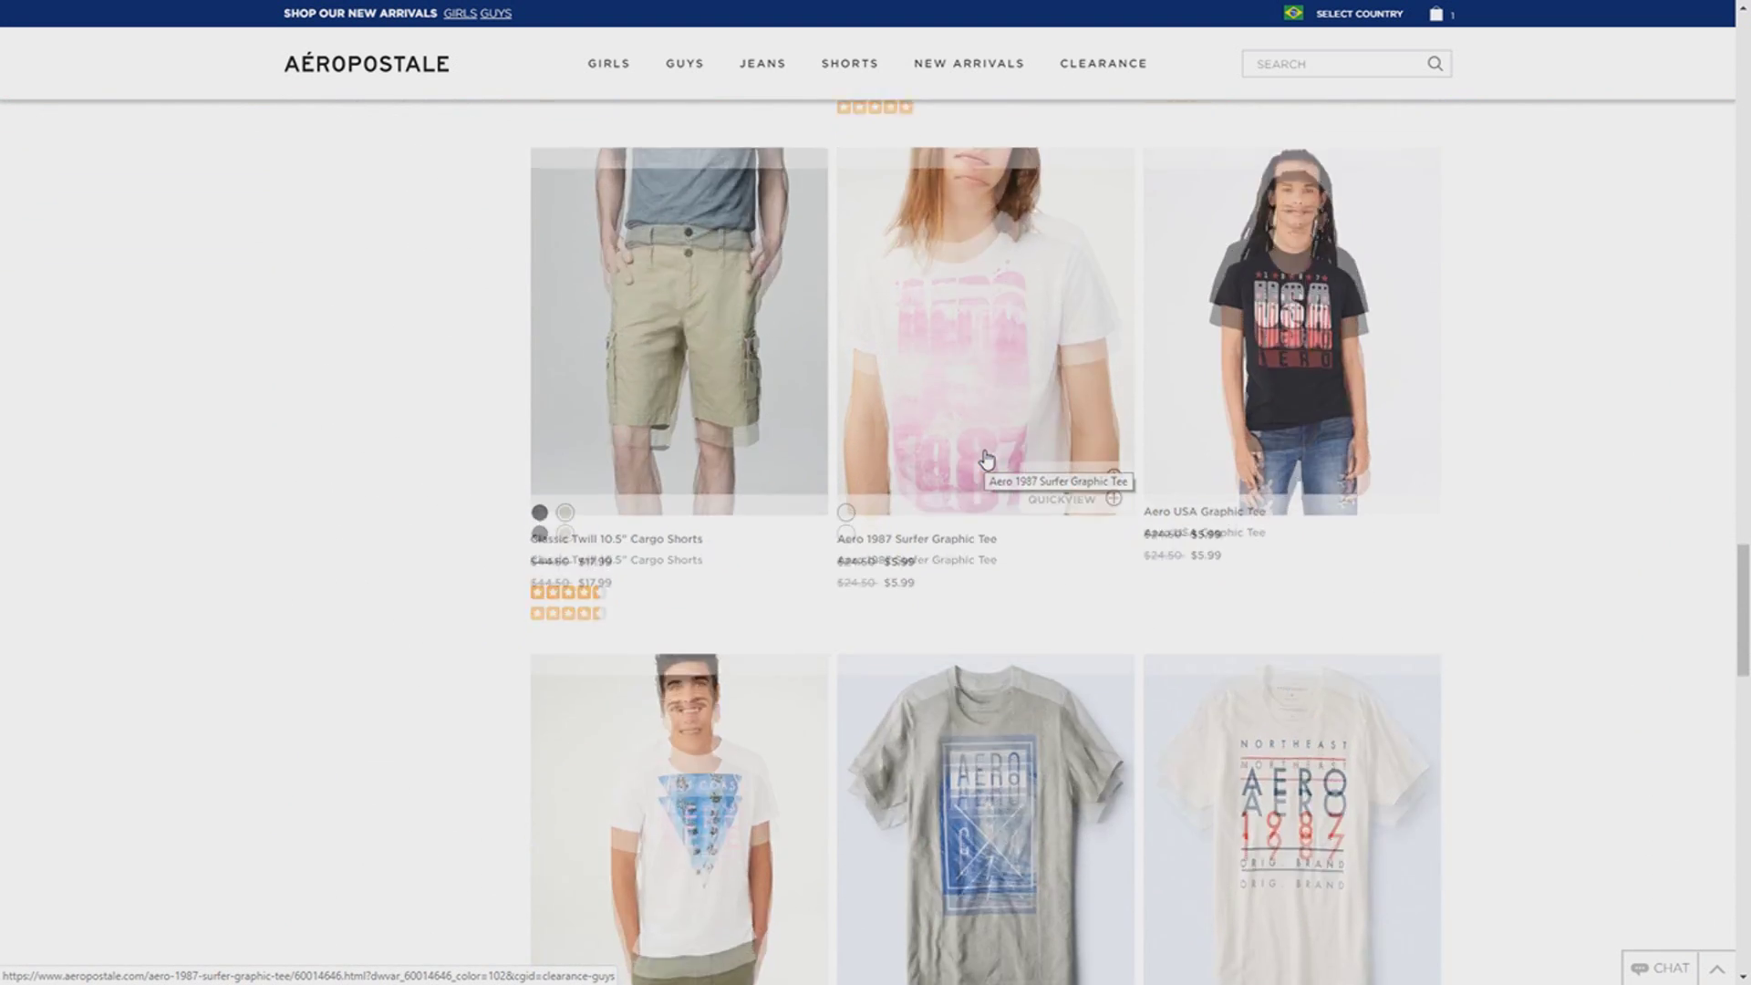
{"action": "left_click", "coordinate": [1024, 402]}
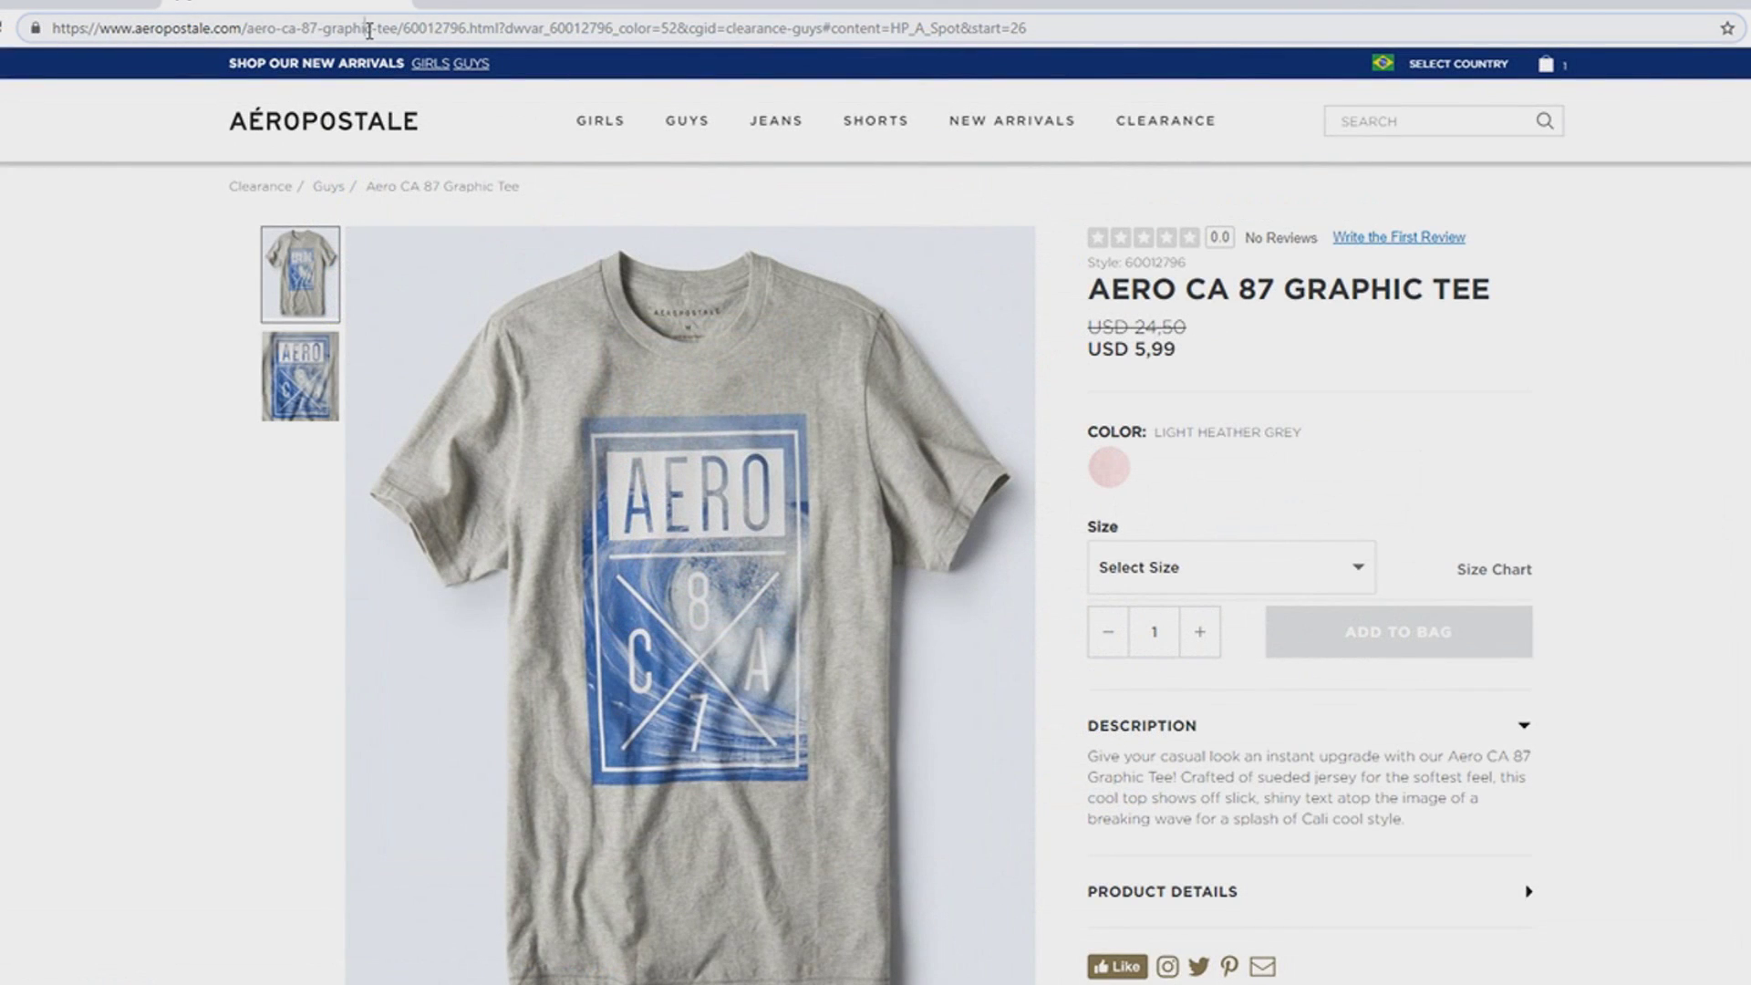
Step: Copy the full web address of the Aero CA 87 Graphic Tee product page
{"action": "left_click", "coordinate": [369, 28]}
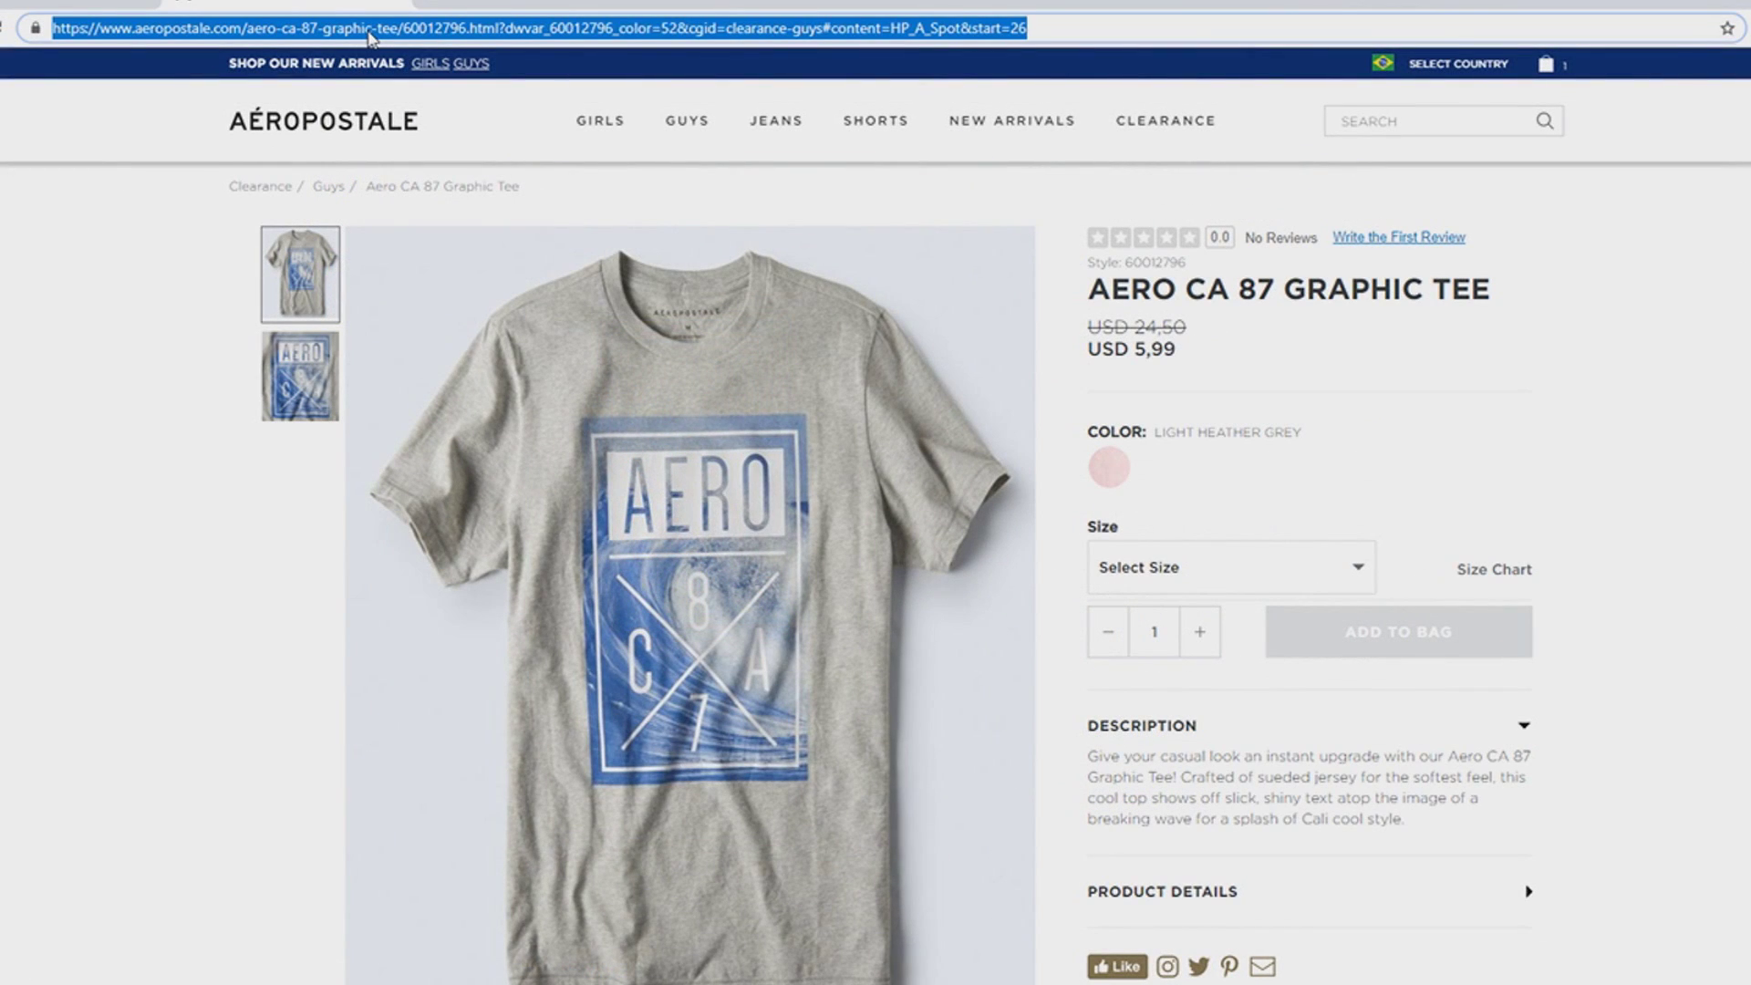
{"action": "right_click", "coordinate": [368, 33]}
{"action": "left_click", "coordinate": [415, 137]}
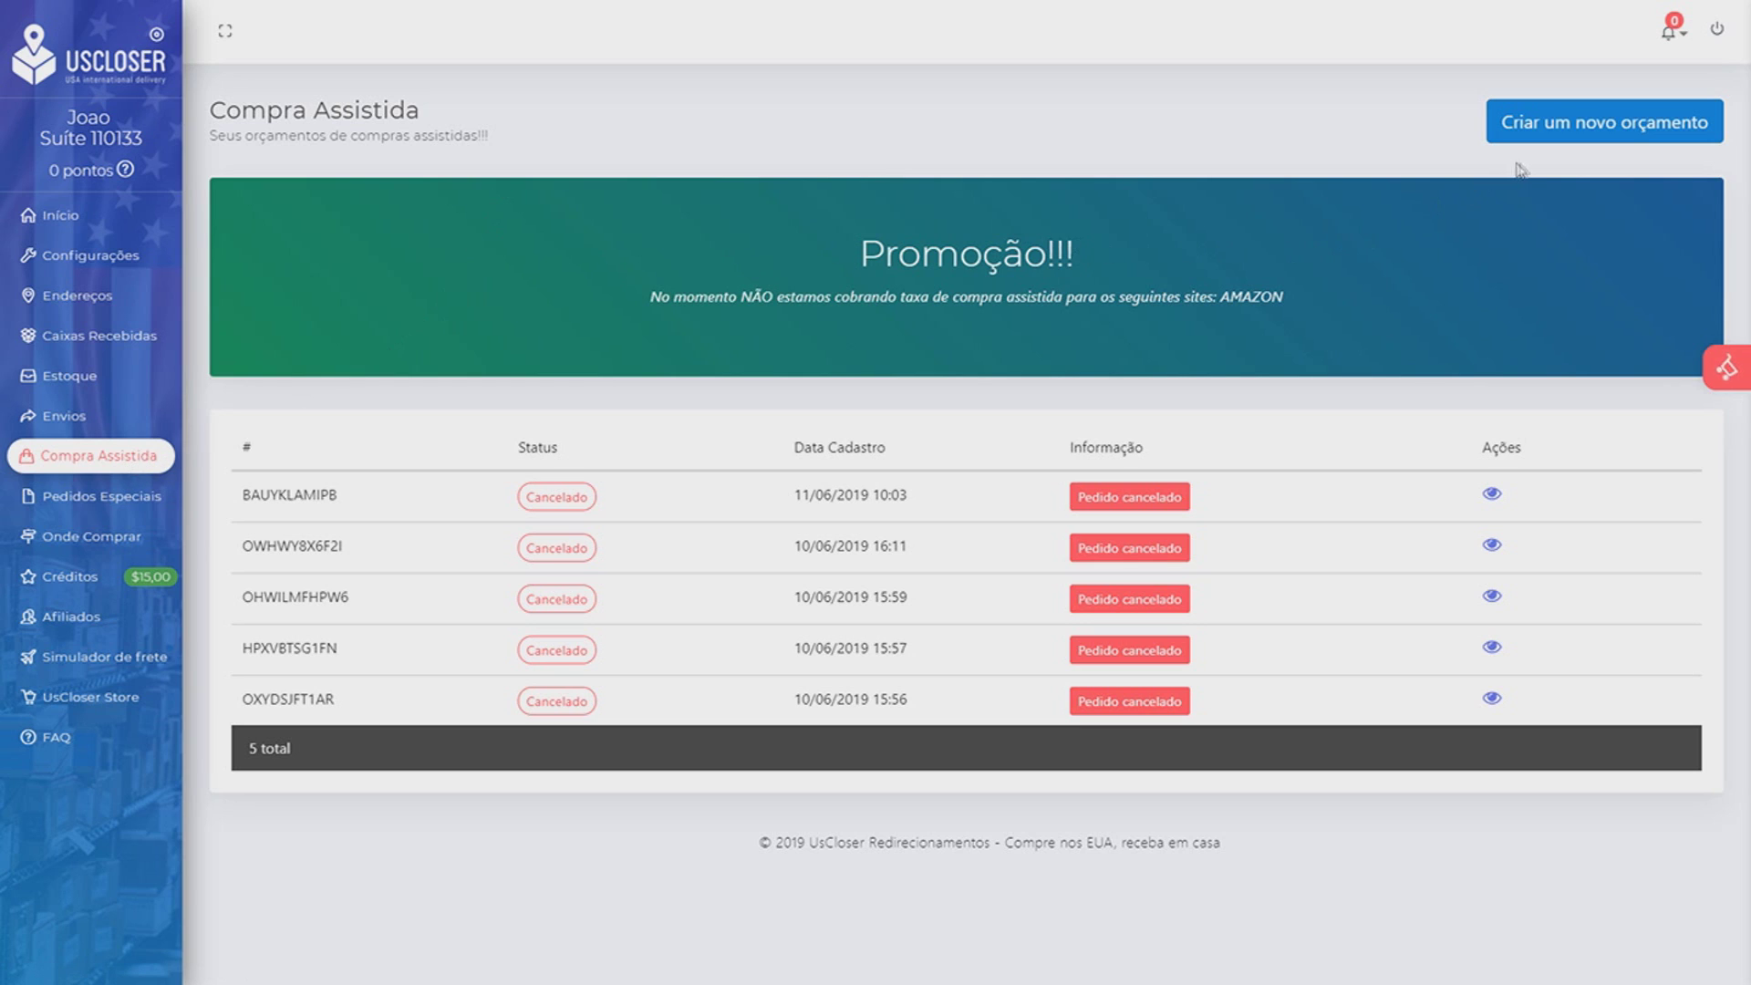
Step: In the UsCloser account, start a new assisted-purchase quote and paste the copied address as the product link
{"action": "left_click", "coordinate": [1551, 137]}
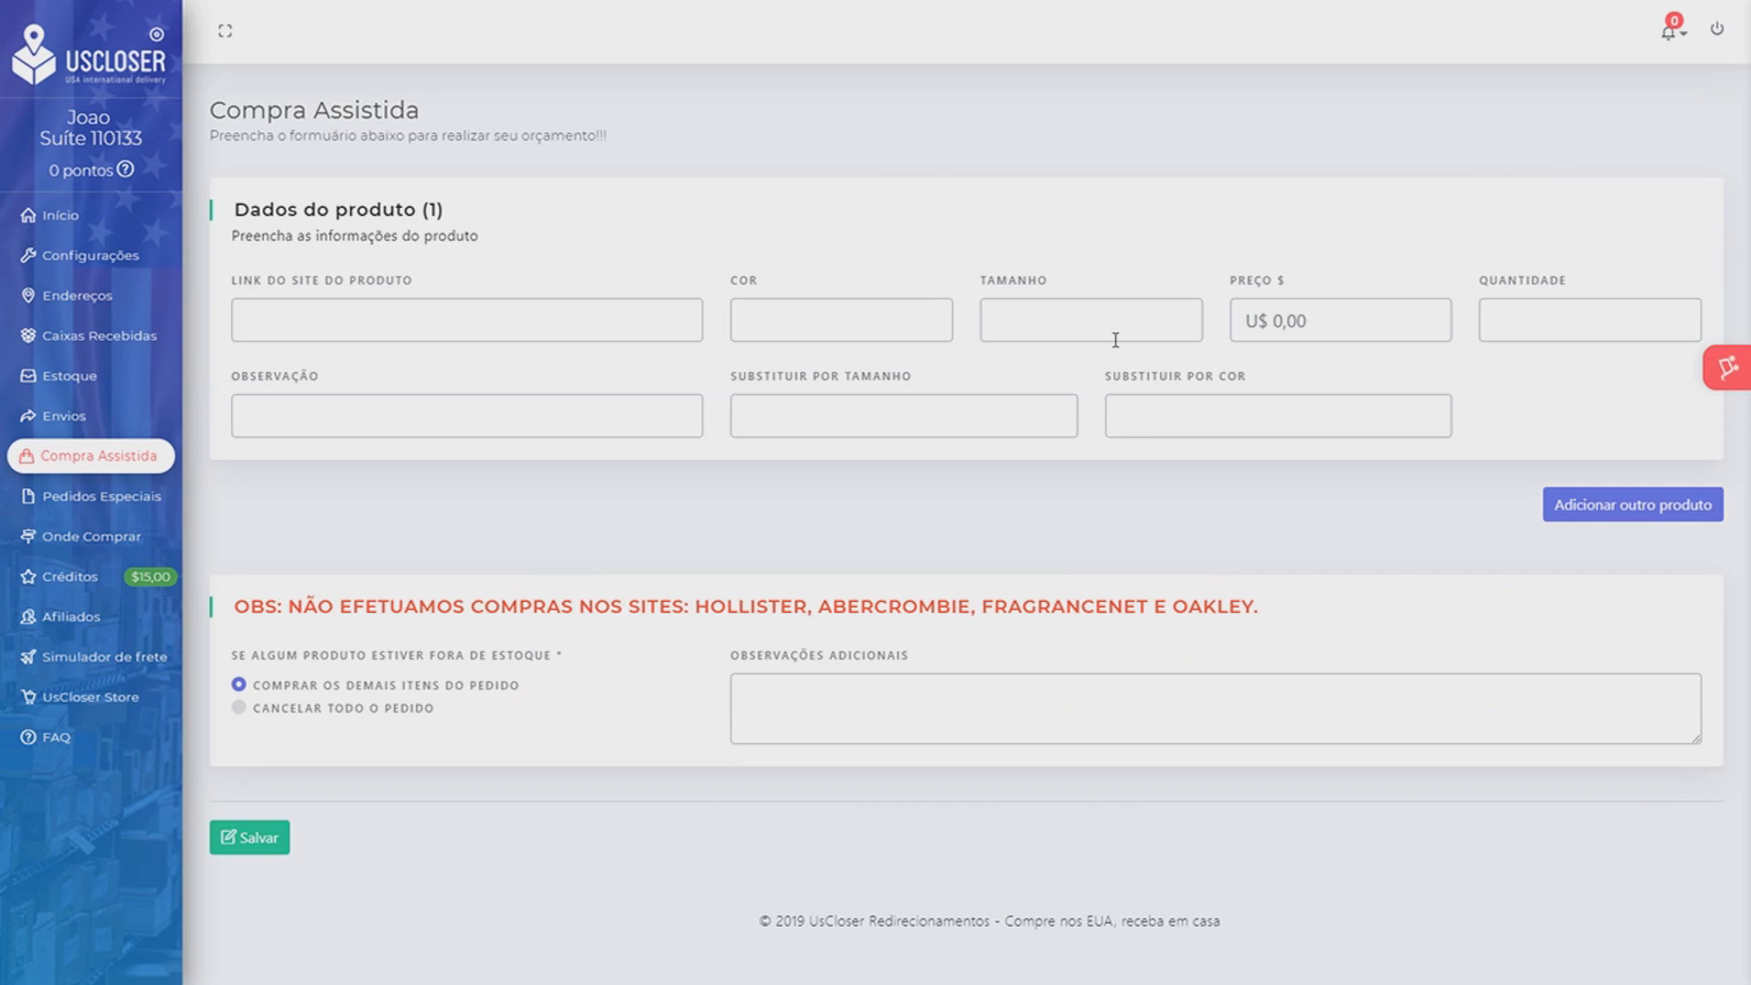
{"action": "left_click", "coordinate": [531, 311]}
{"action": "key", "text": "ctrl+v"}
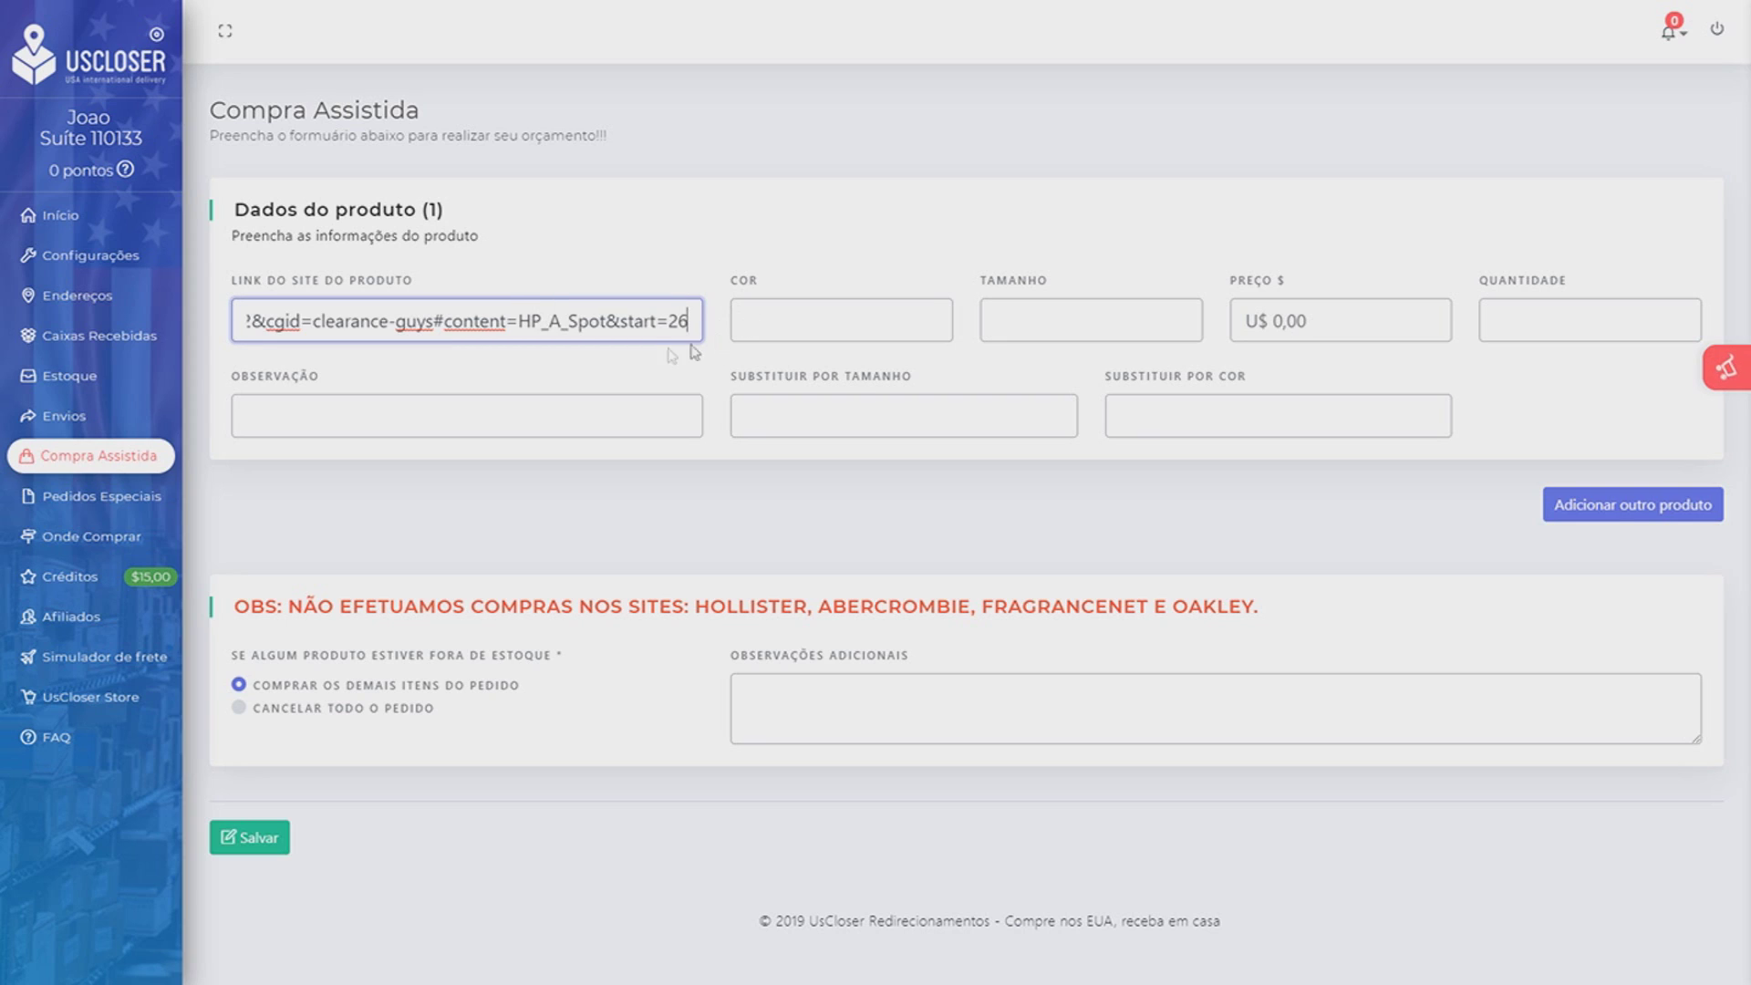
Step: Enter cinza as the product's color and XL as its size, checking the size options on the store page
{"action": "left_click", "coordinate": [771, 321]}
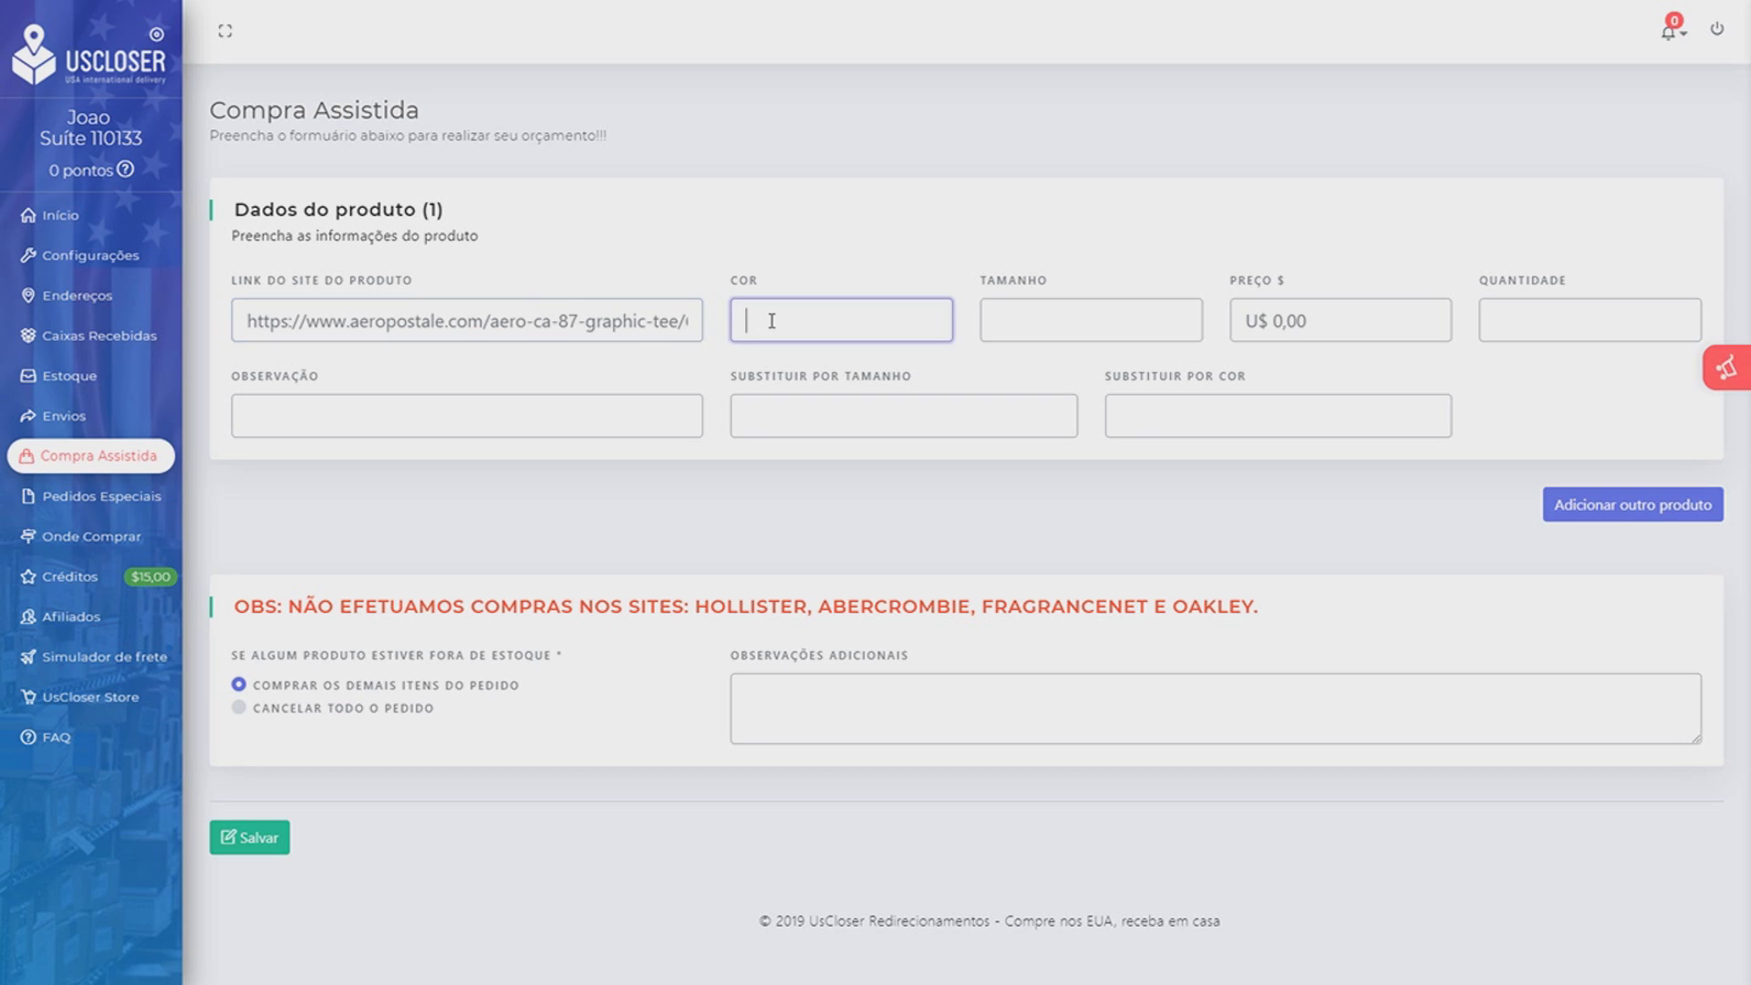
{"action": "type", "text": "cinza"}
{"action": "left_click", "coordinate": [1026, 330]}
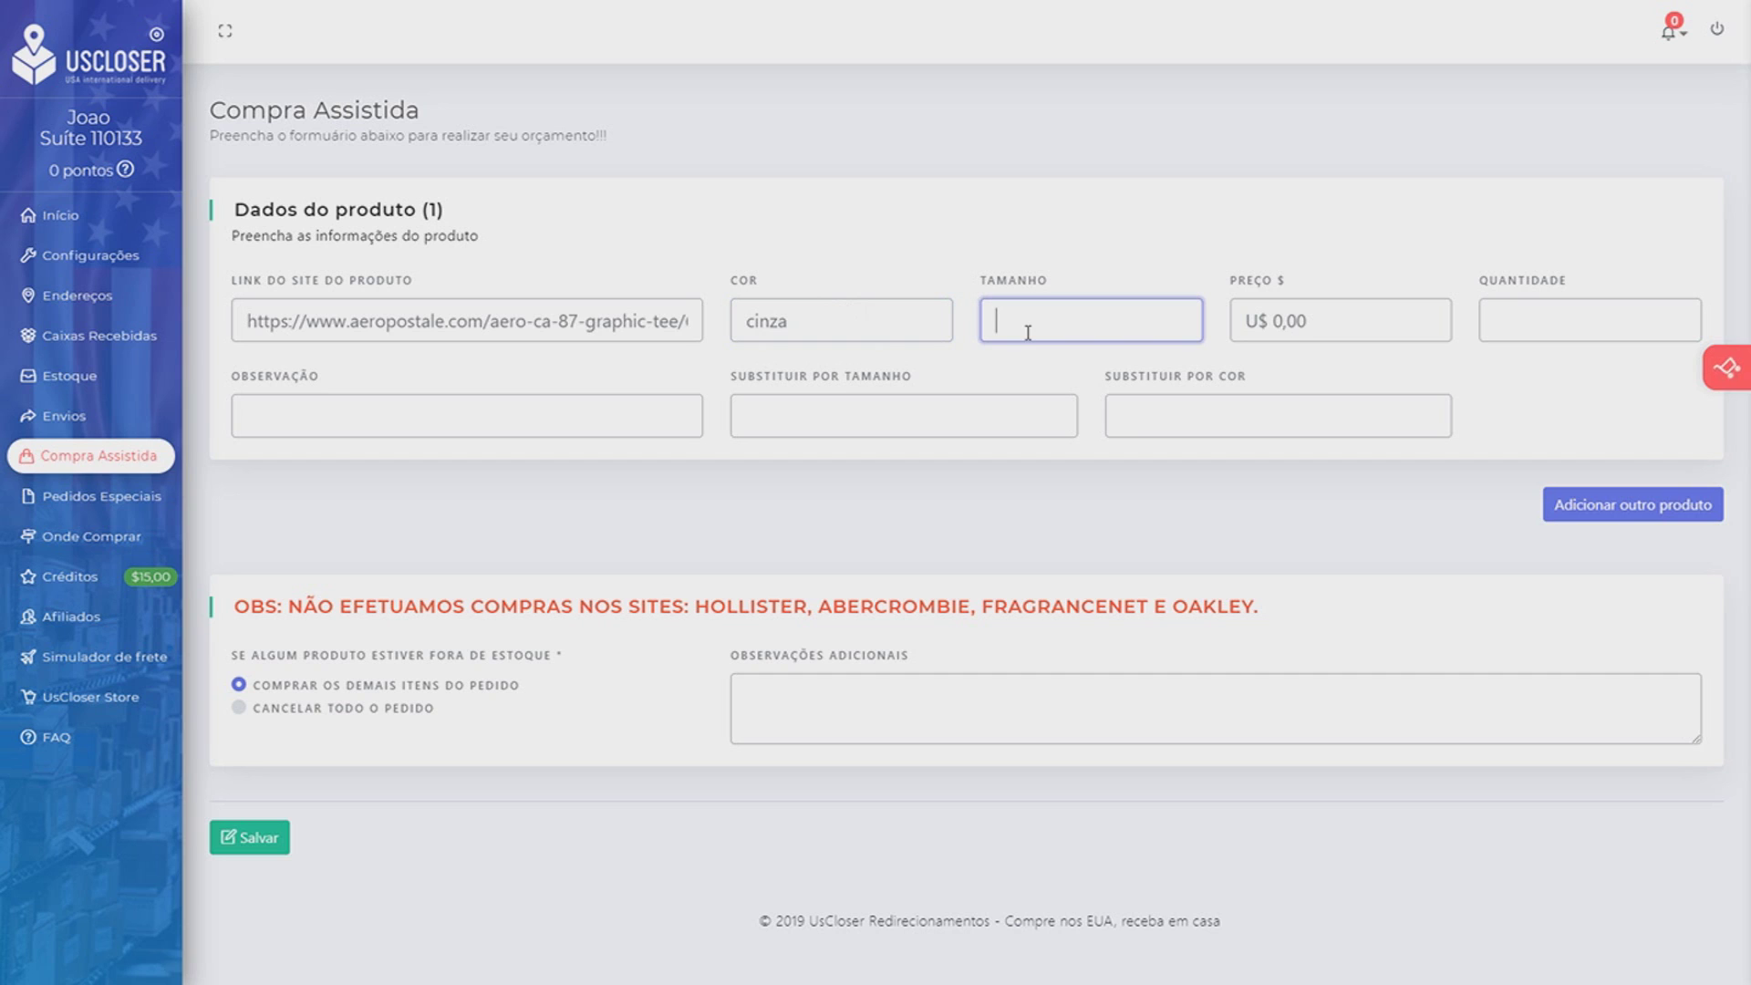
{"action": "type", "text": "XG"}
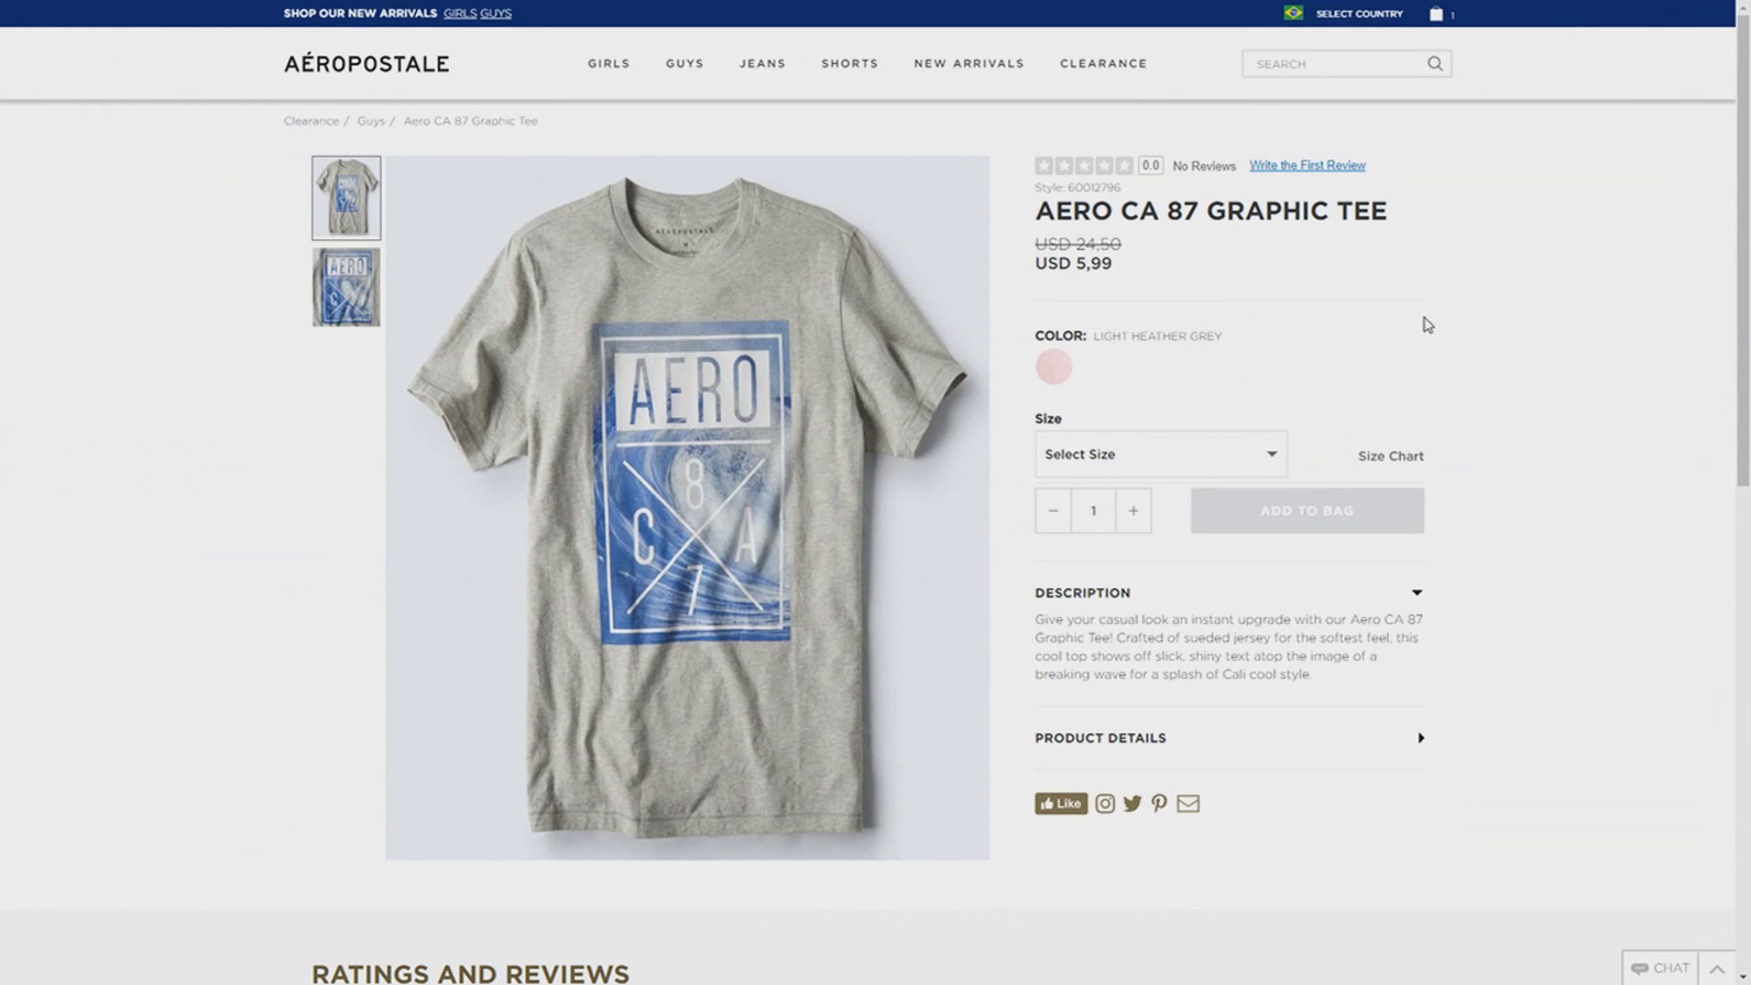
{"action": "left_click", "coordinate": [1269, 459]}
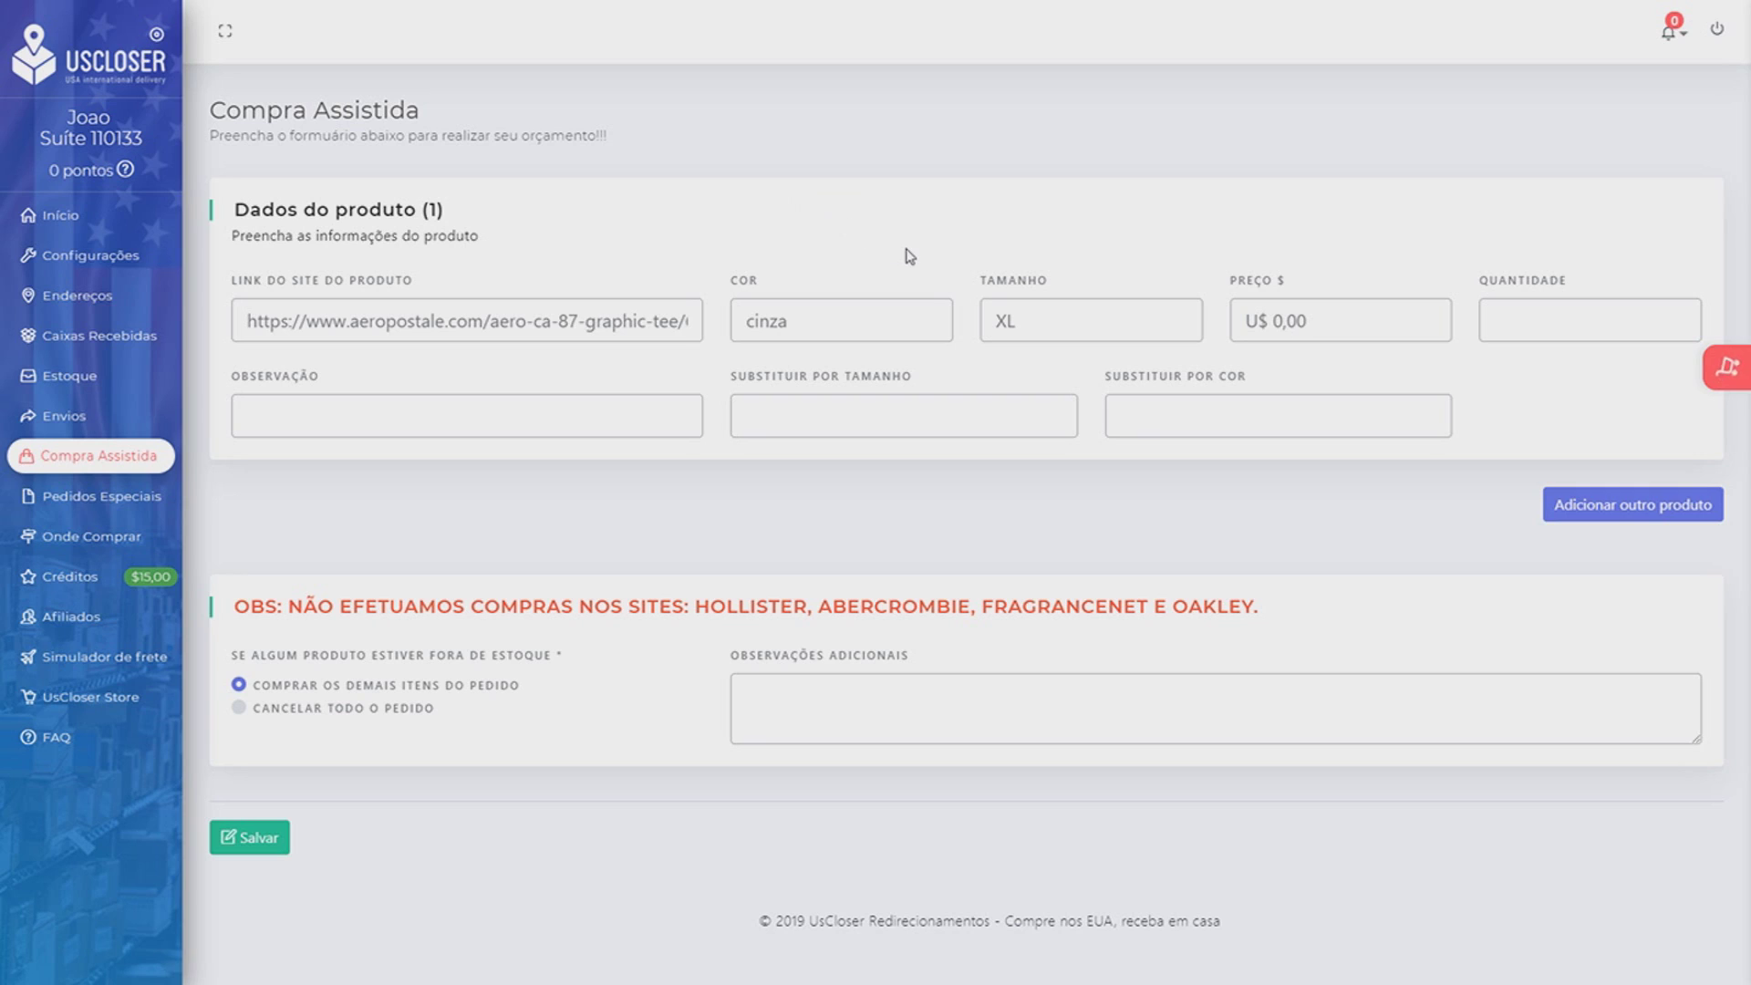
Step: Set the product's price to U$ 5,99 and its quantity to 1
{"action": "left_click", "coordinate": [1312, 322]}
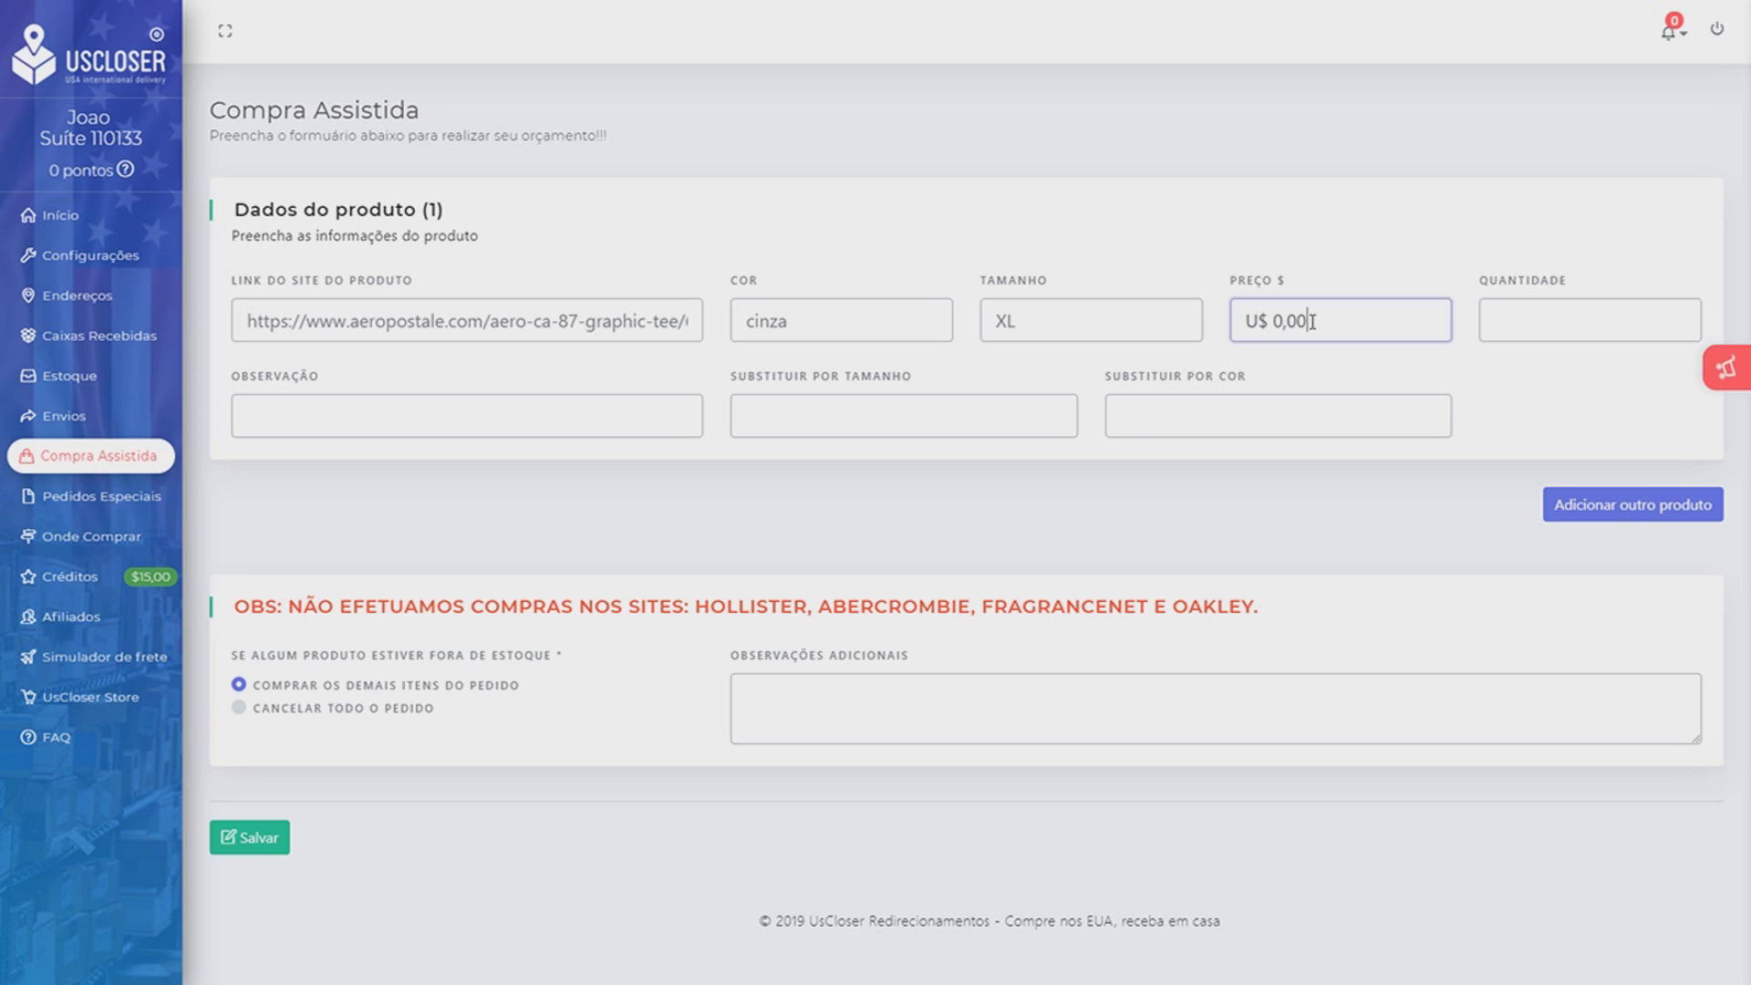
{"action": "type", "text": "599"}
{"action": "key", "text": "Tab"}
{"action": "type", "text": "1"}
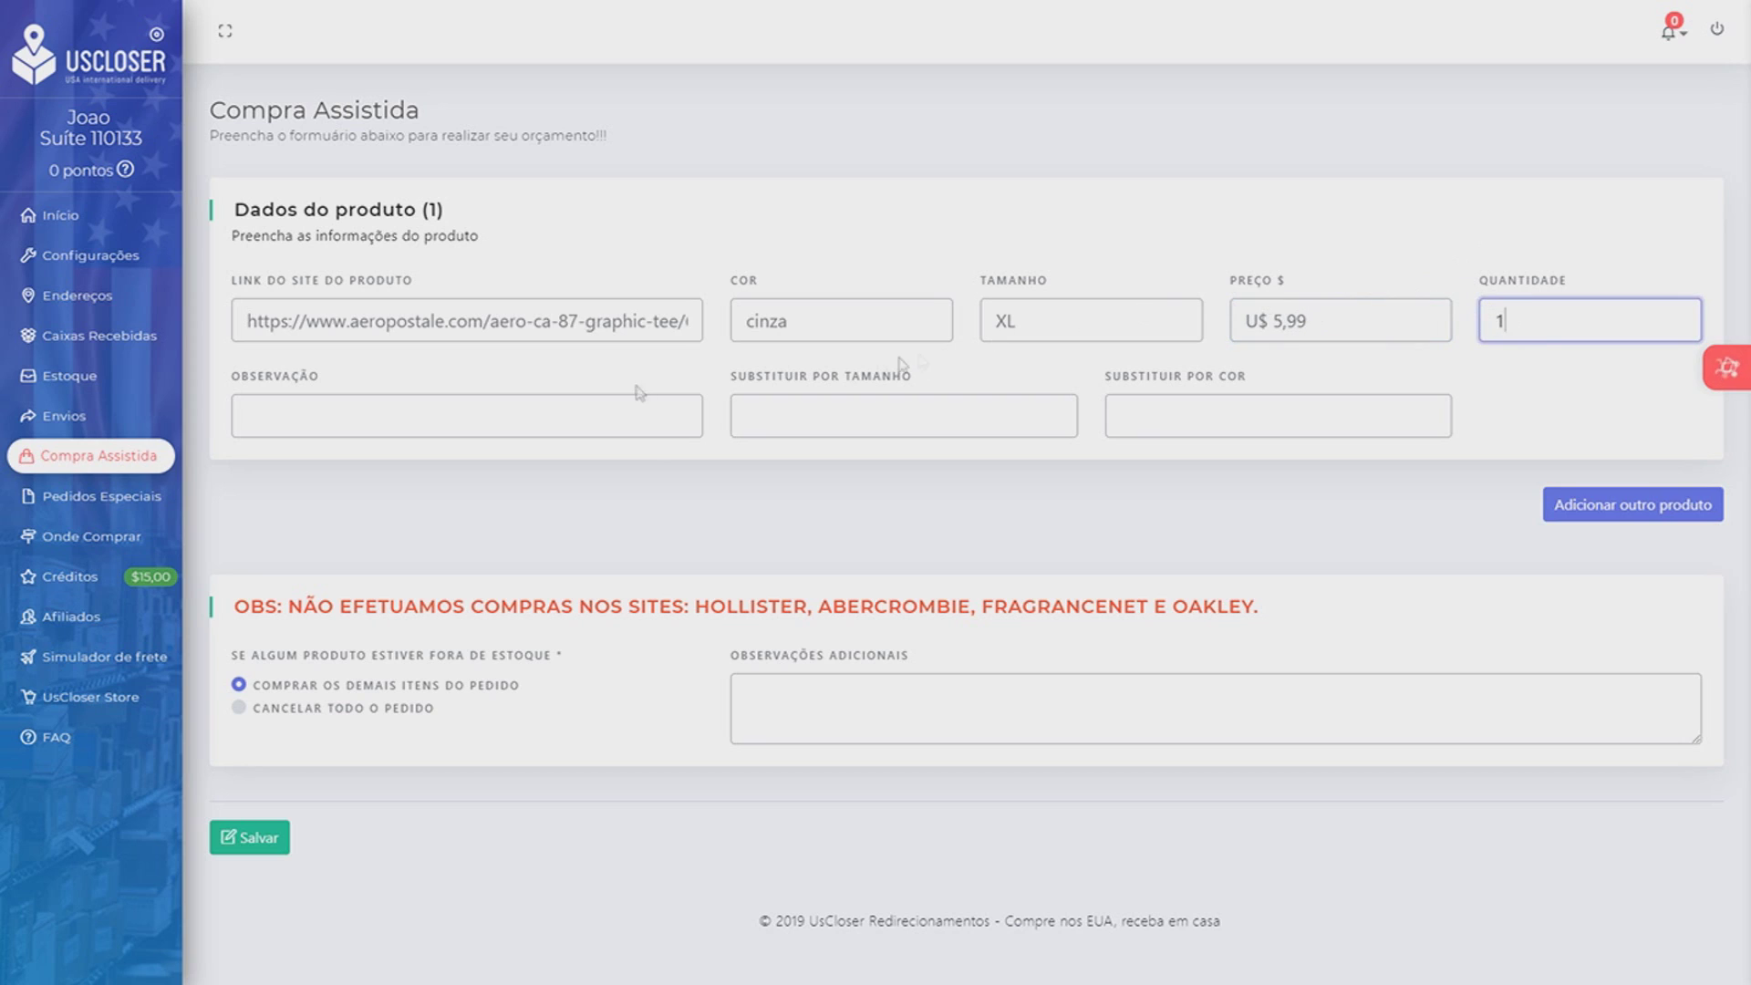
Step: Enter 2XL as the substitute size and Rosa as the substitute color for the product
{"action": "left_click", "coordinate": [568, 413]}
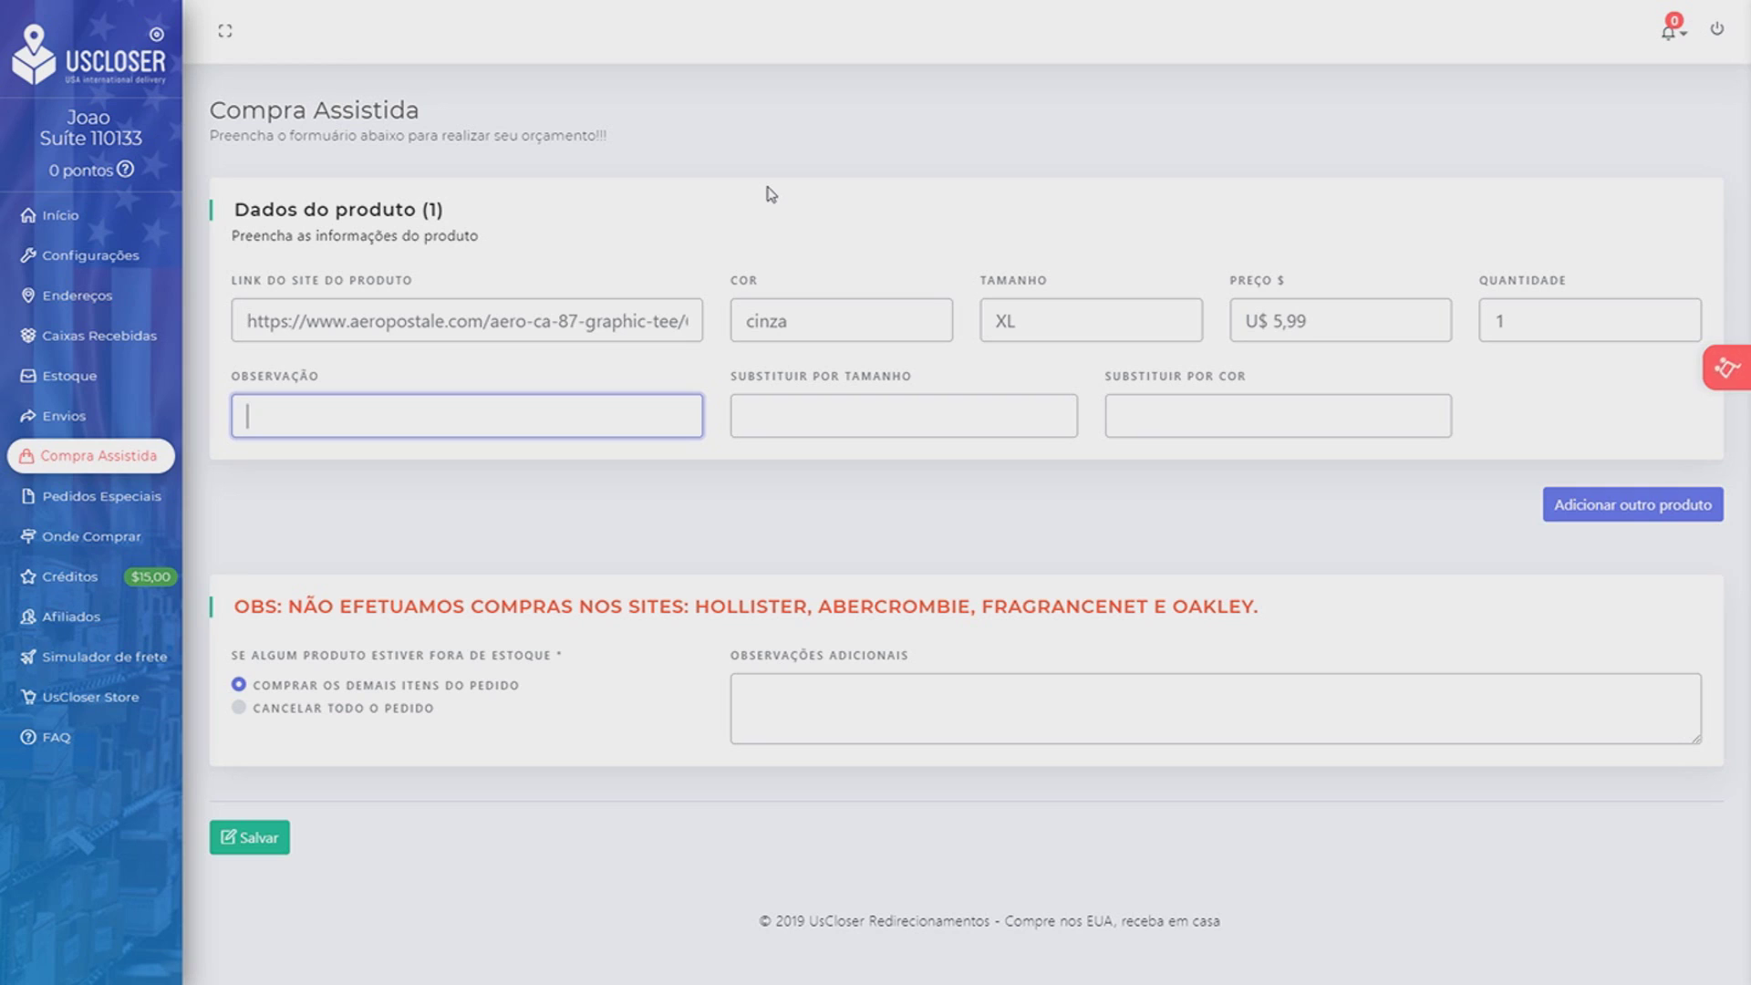
{"action": "left_click", "coordinate": [858, 407]}
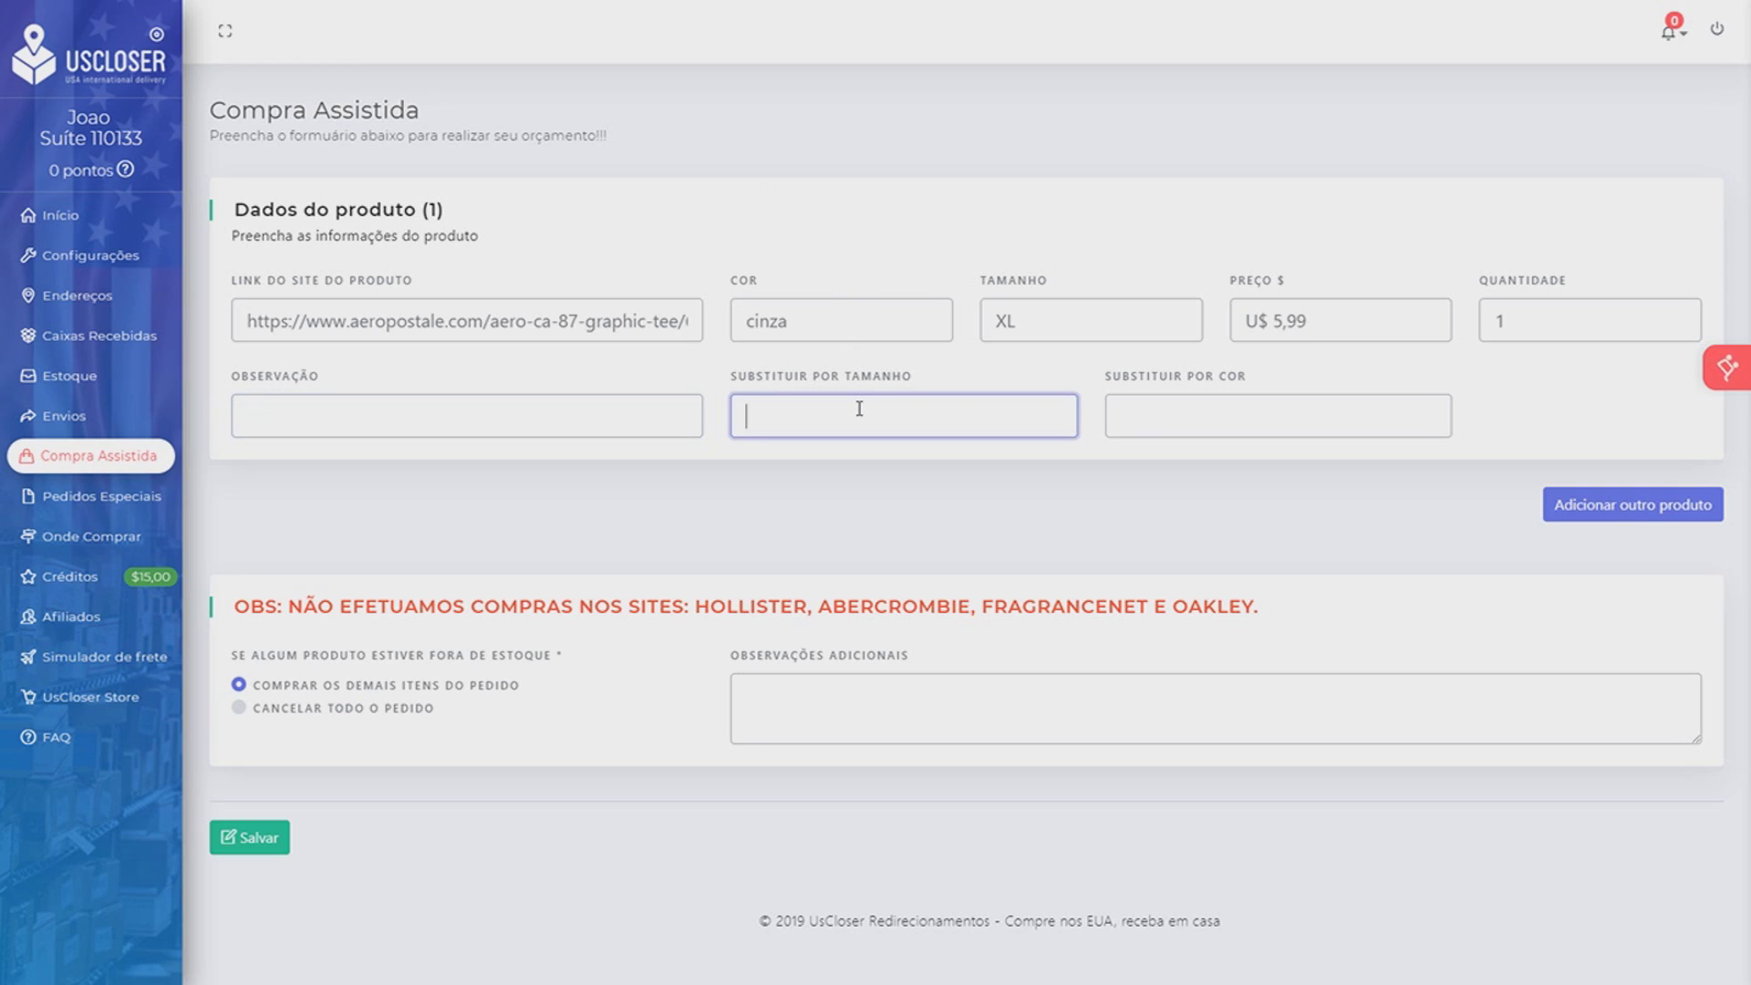
{"action": "left_click_drag", "start_coordinate": [1019, 321], "coordinate": [983, 324]}
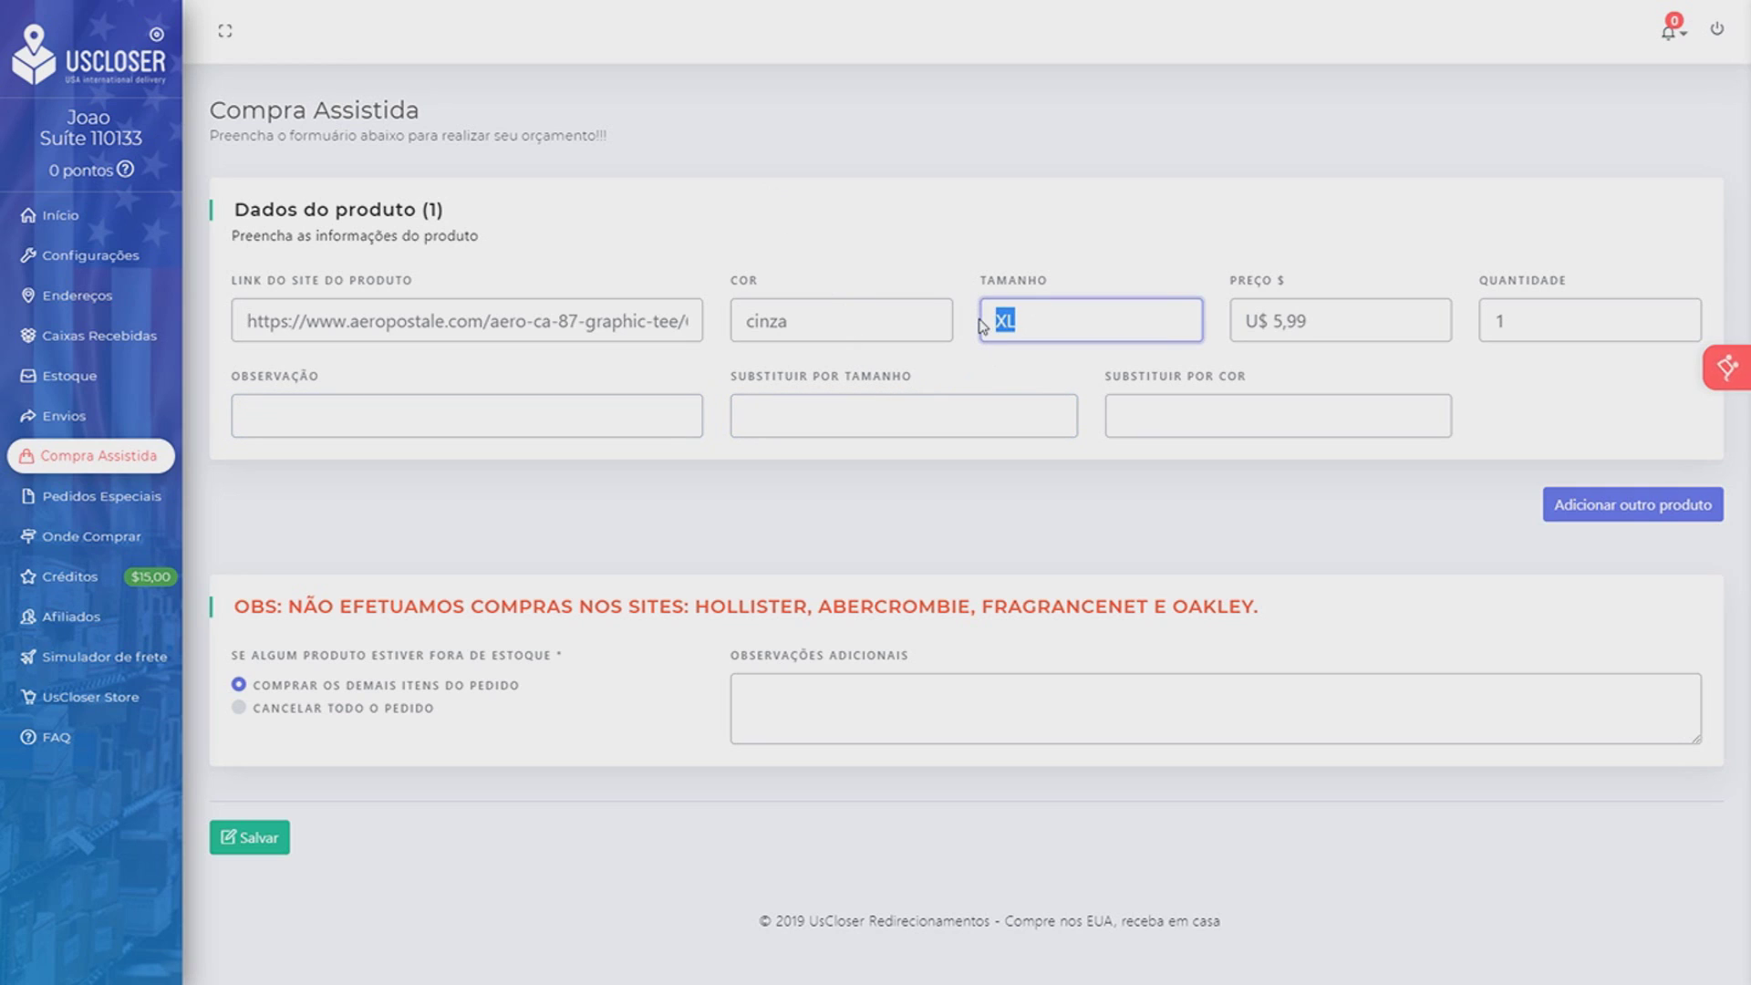
{"action": "left_click", "coordinate": [921, 408]}
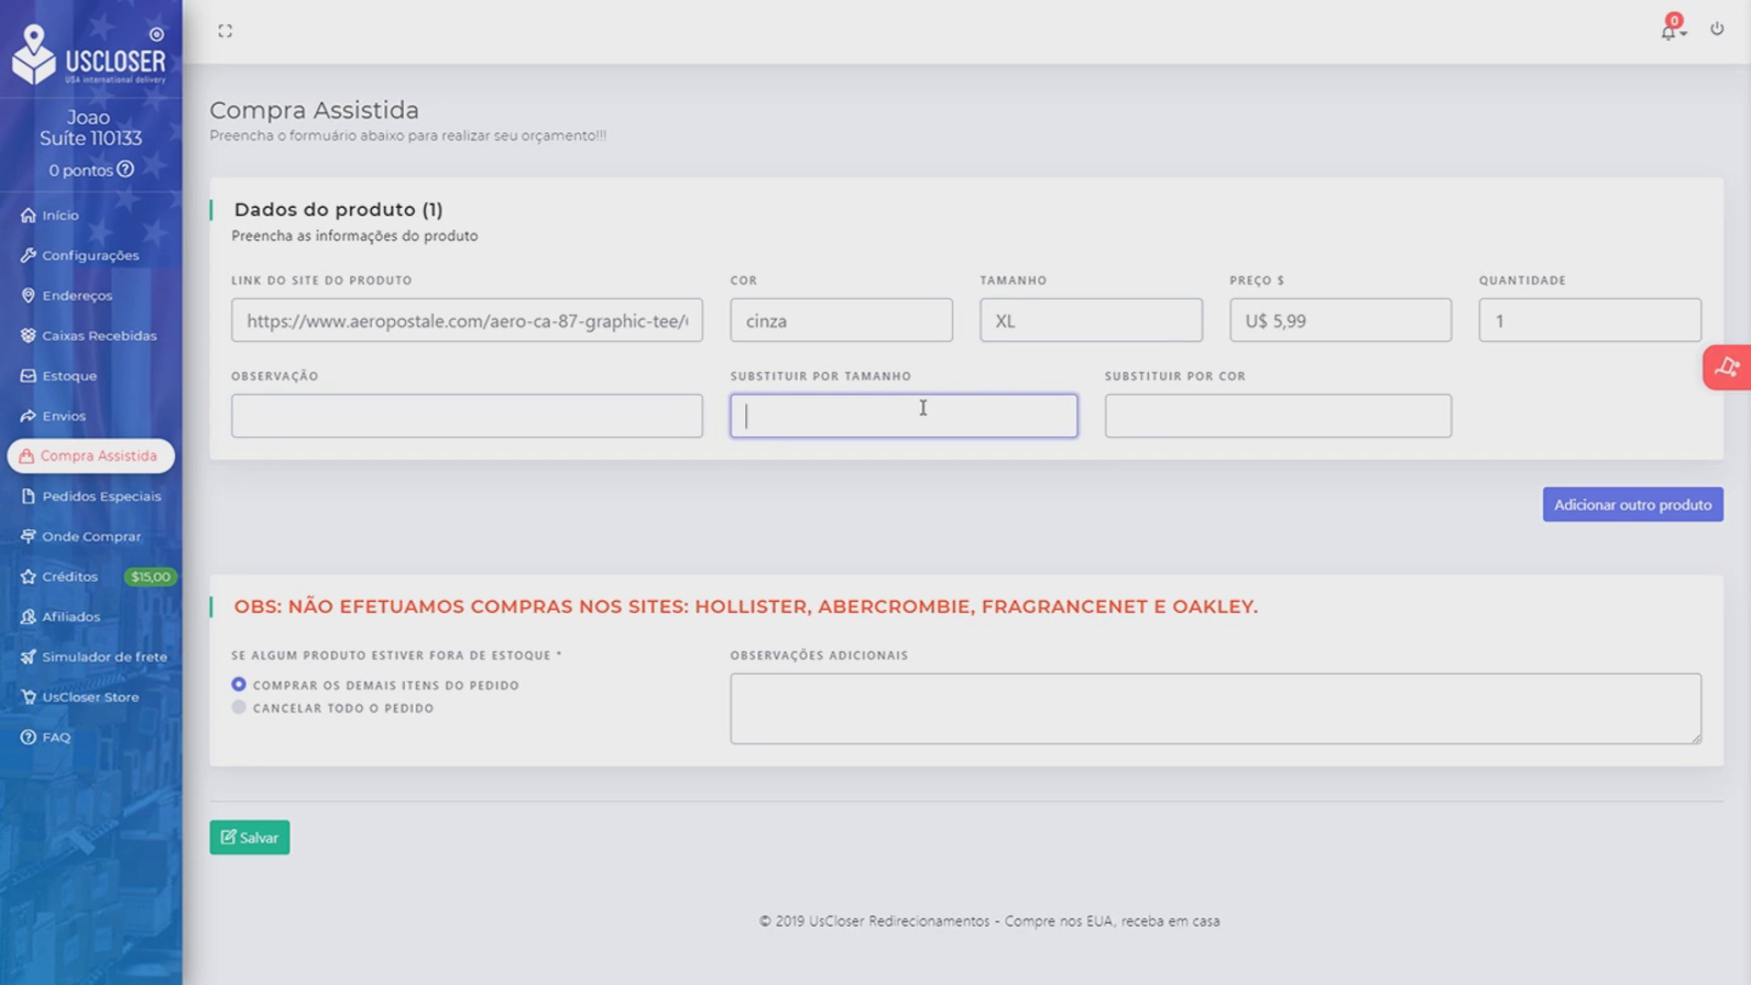
{"action": "type", "text": "2XL"}
{"action": "left_click", "coordinate": [1096, 431]}
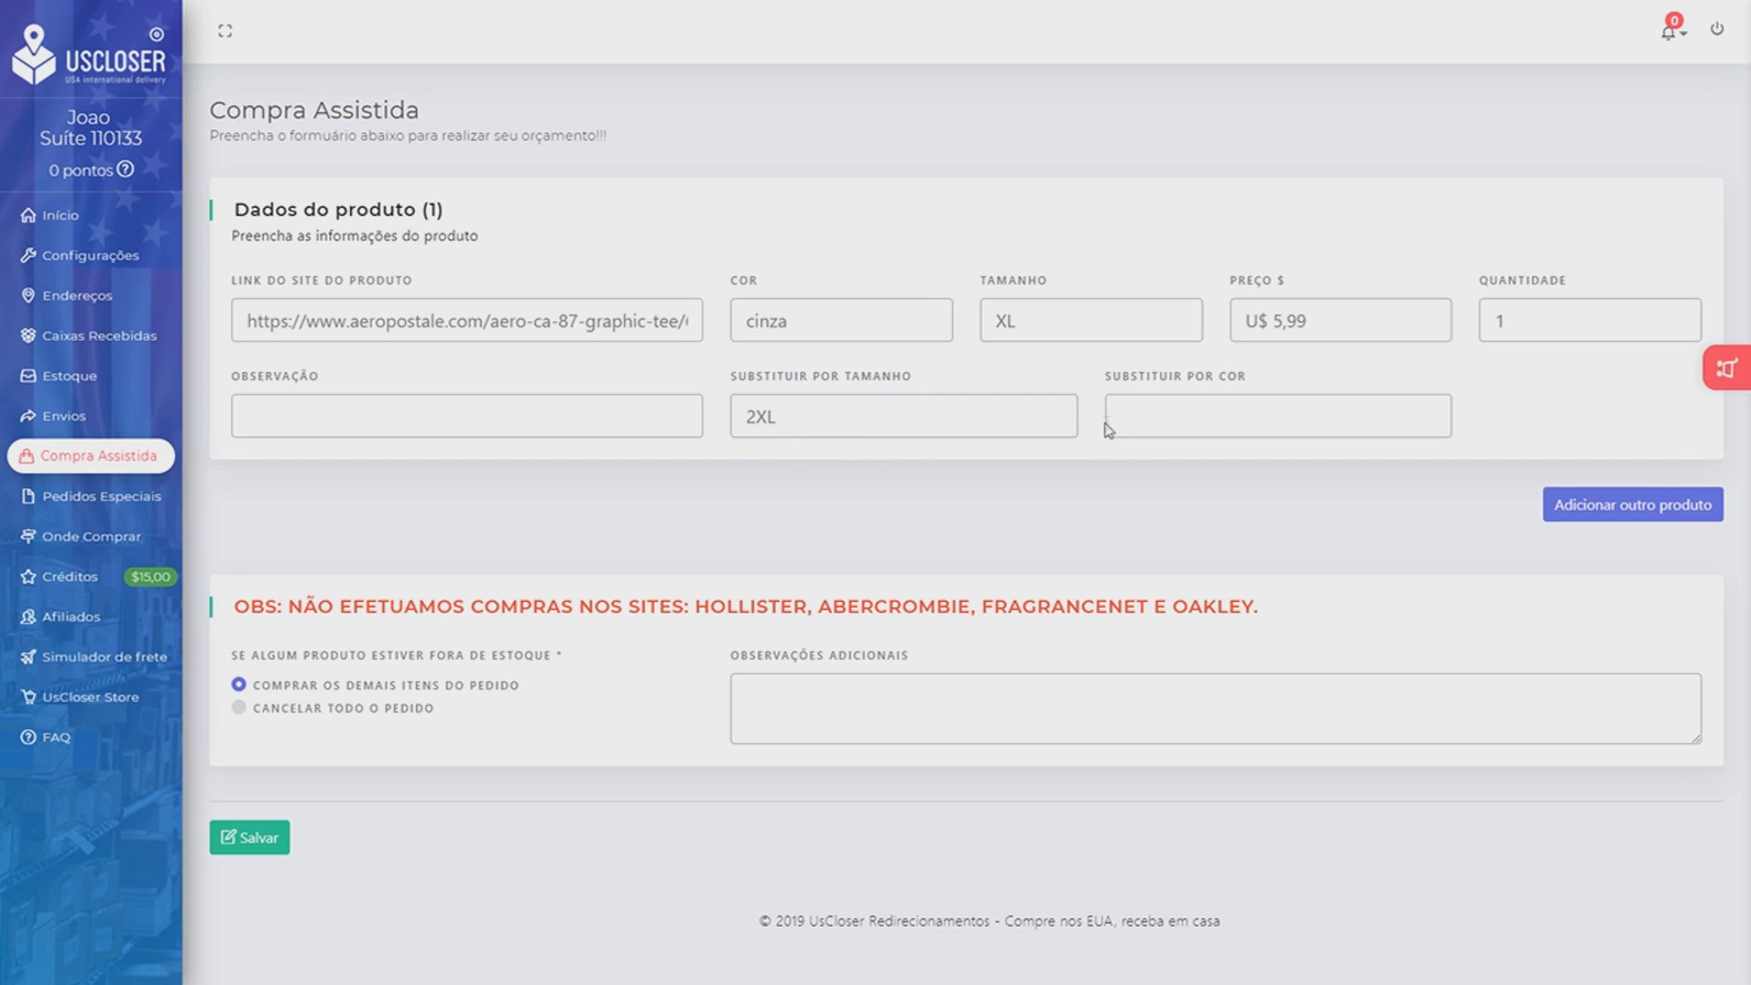
{"action": "left_click", "coordinate": [1123, 417]}
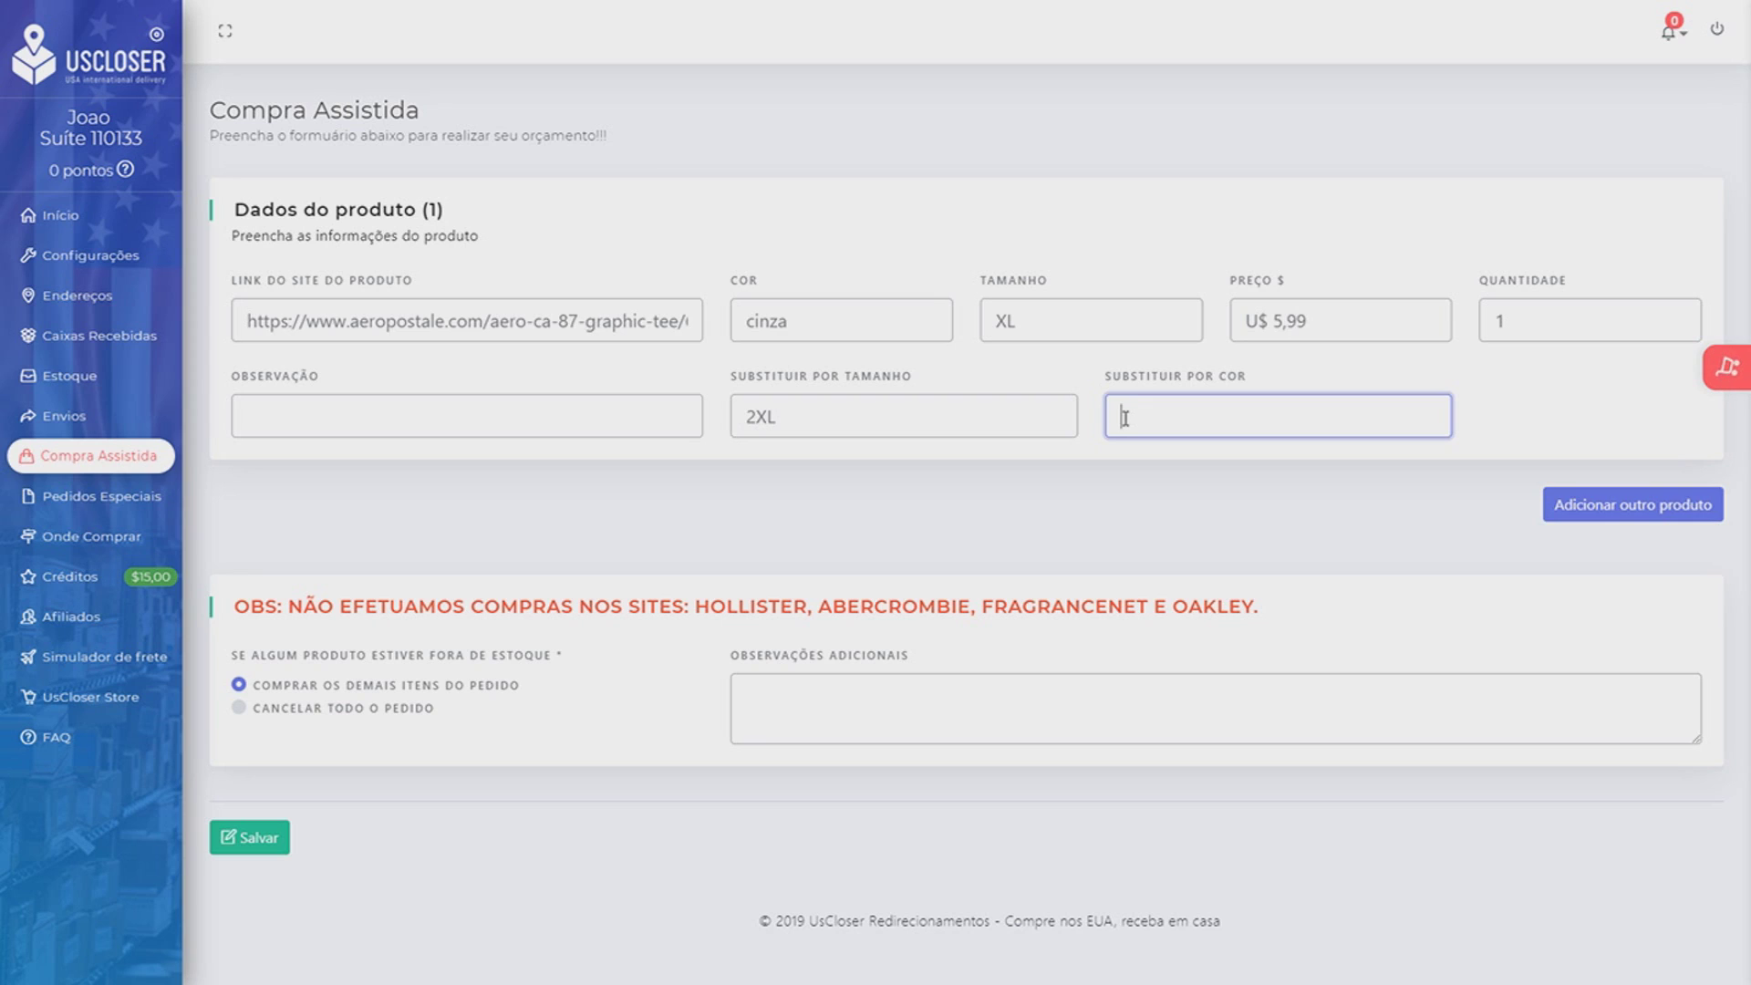
{"action": "type", "text": "Rosa"}
Step: Add a second product entry to the quote and remove it again
{"action": "left_click", "coordinate": [1637, 513]}
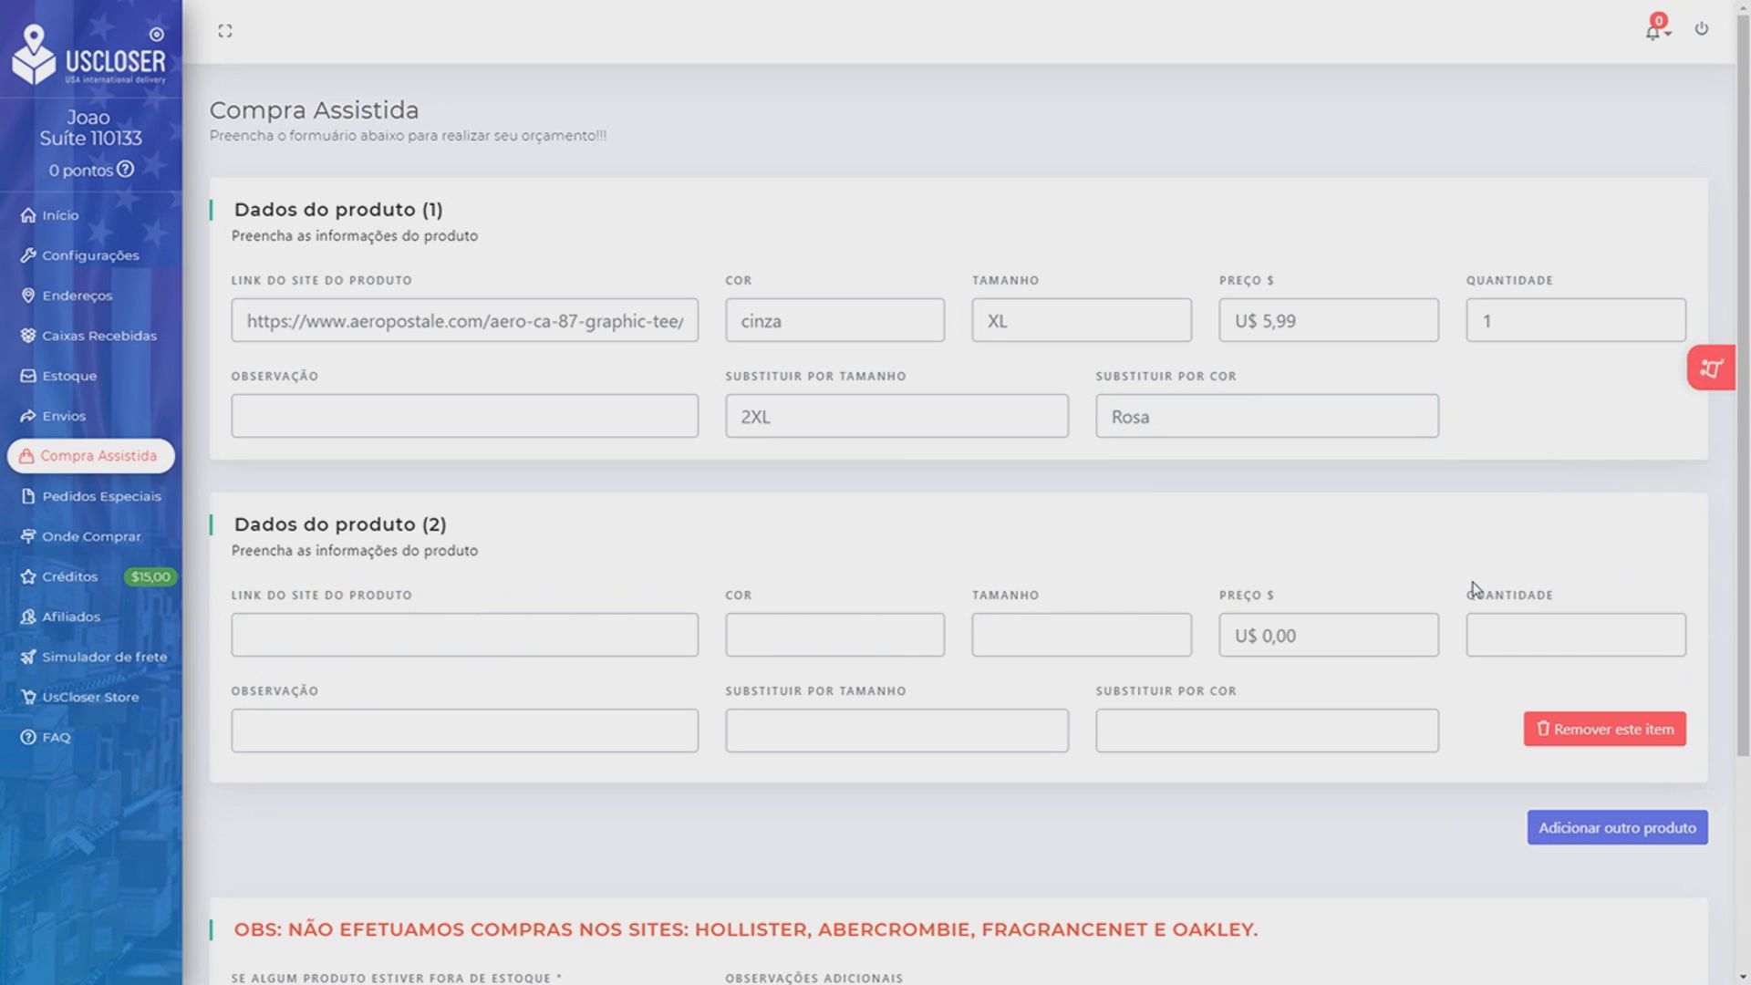
{"action": "left_click", "coordinate": [1605, 729]}
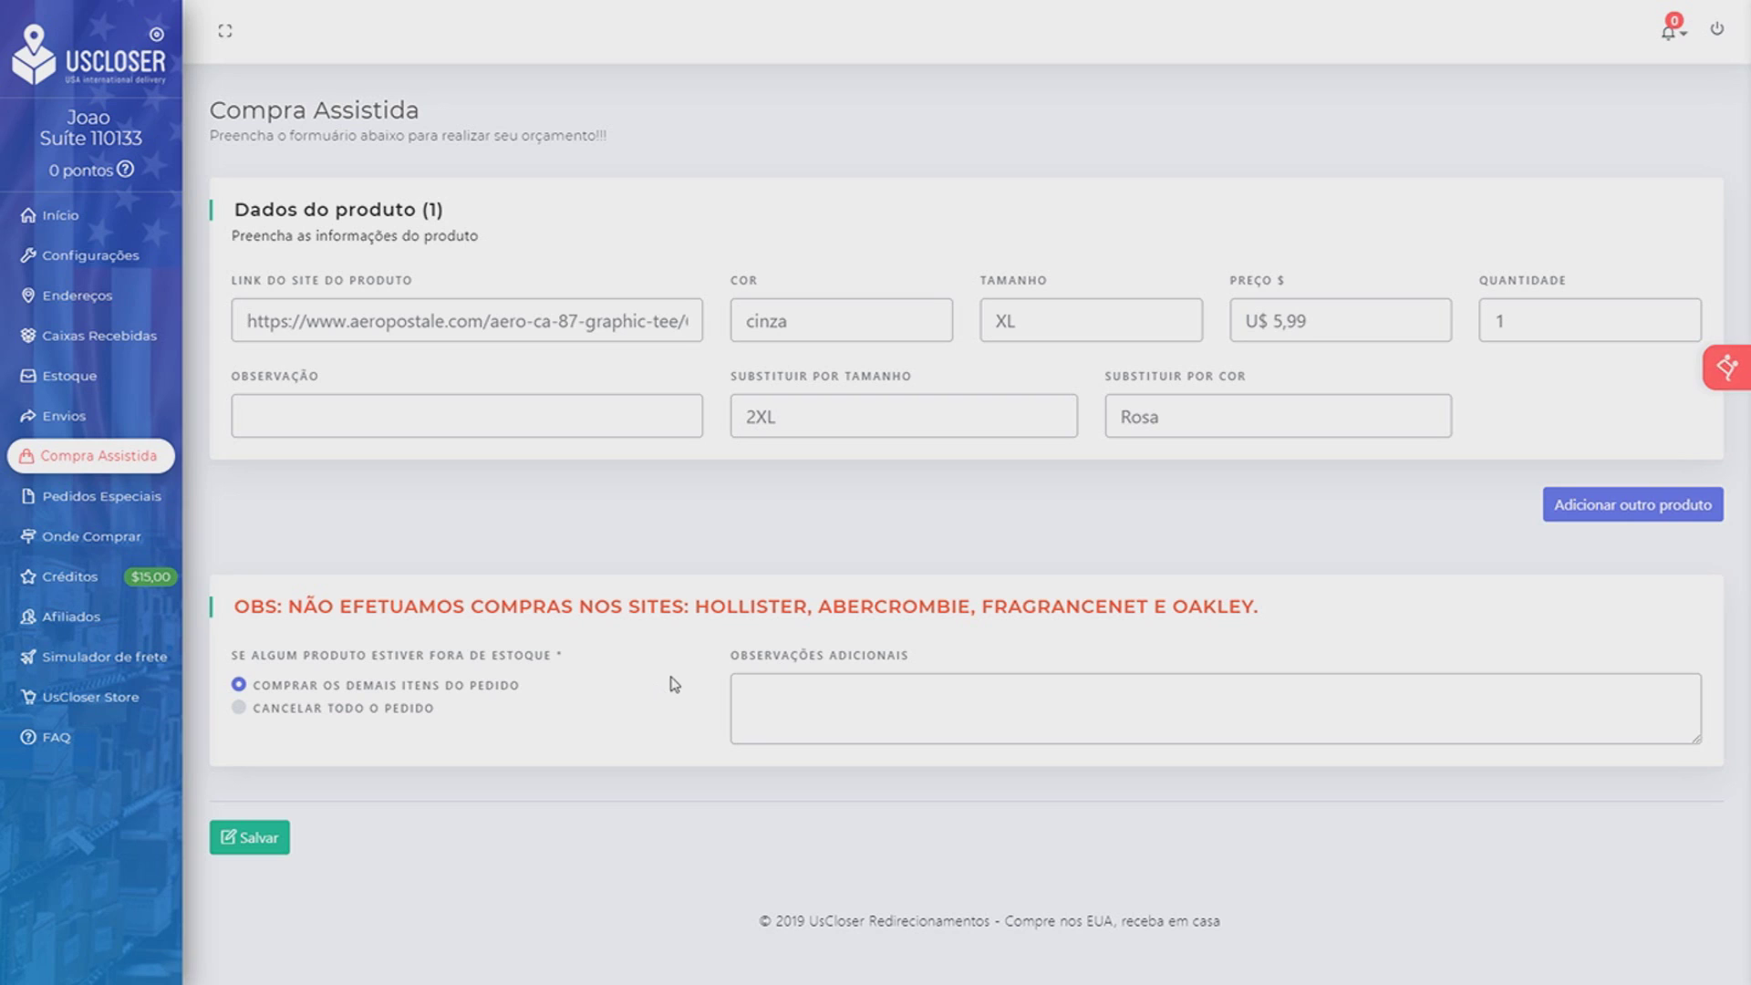
Step: Save the assisted-purchase quote and dismiss the confirmation message
{"action": "left_click", "coordinate": [266, 850]}
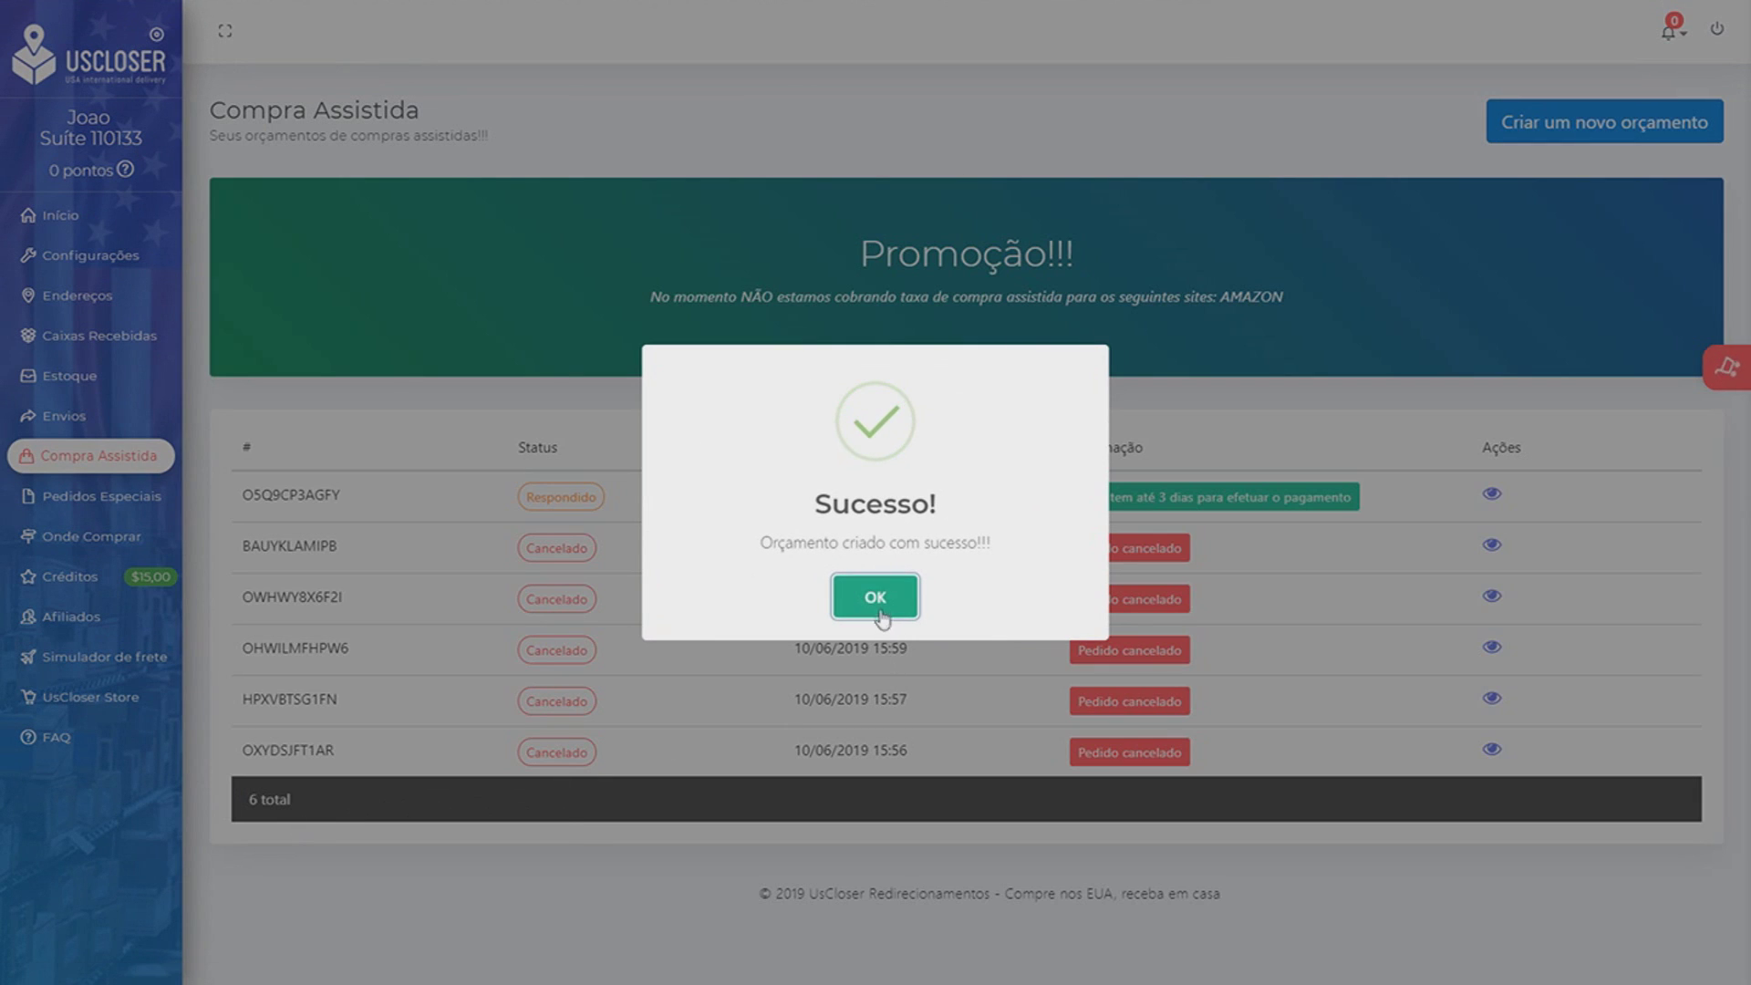
{"action": "left_click", "coordinate": [875, 597]}
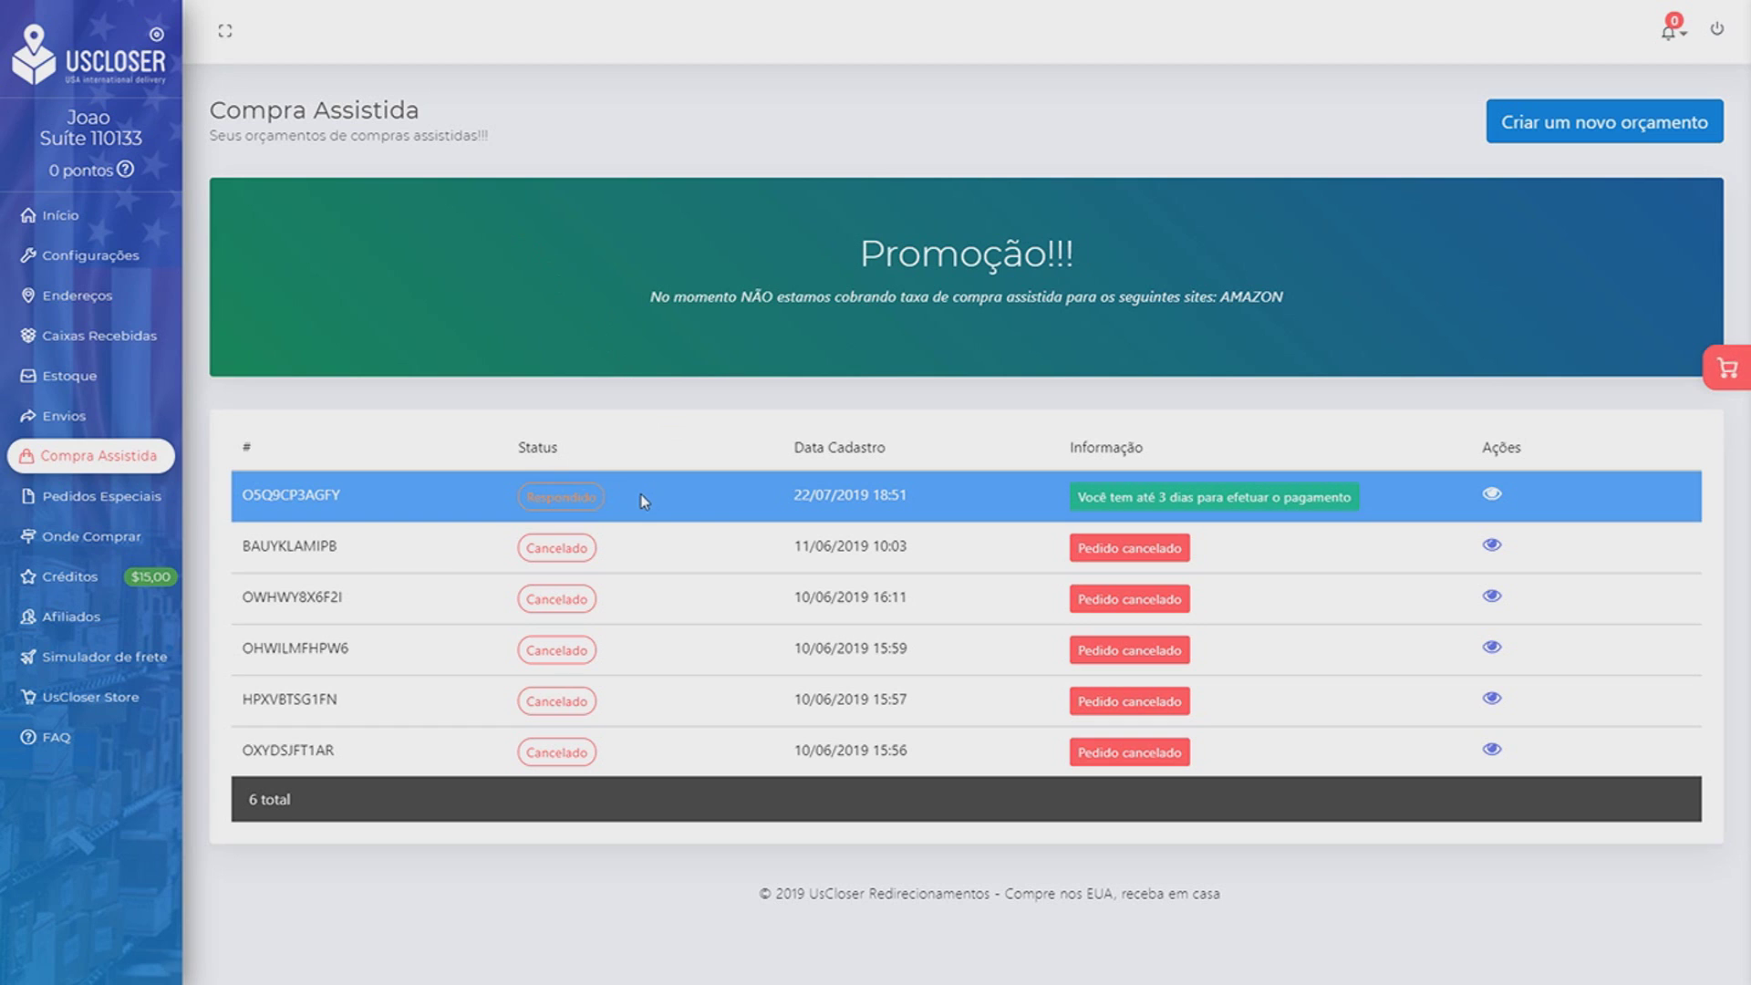
Step: Open the details of the newly created quote and review its available payment methods
{"action": "left_click", "coordinate": [1492, 494]}
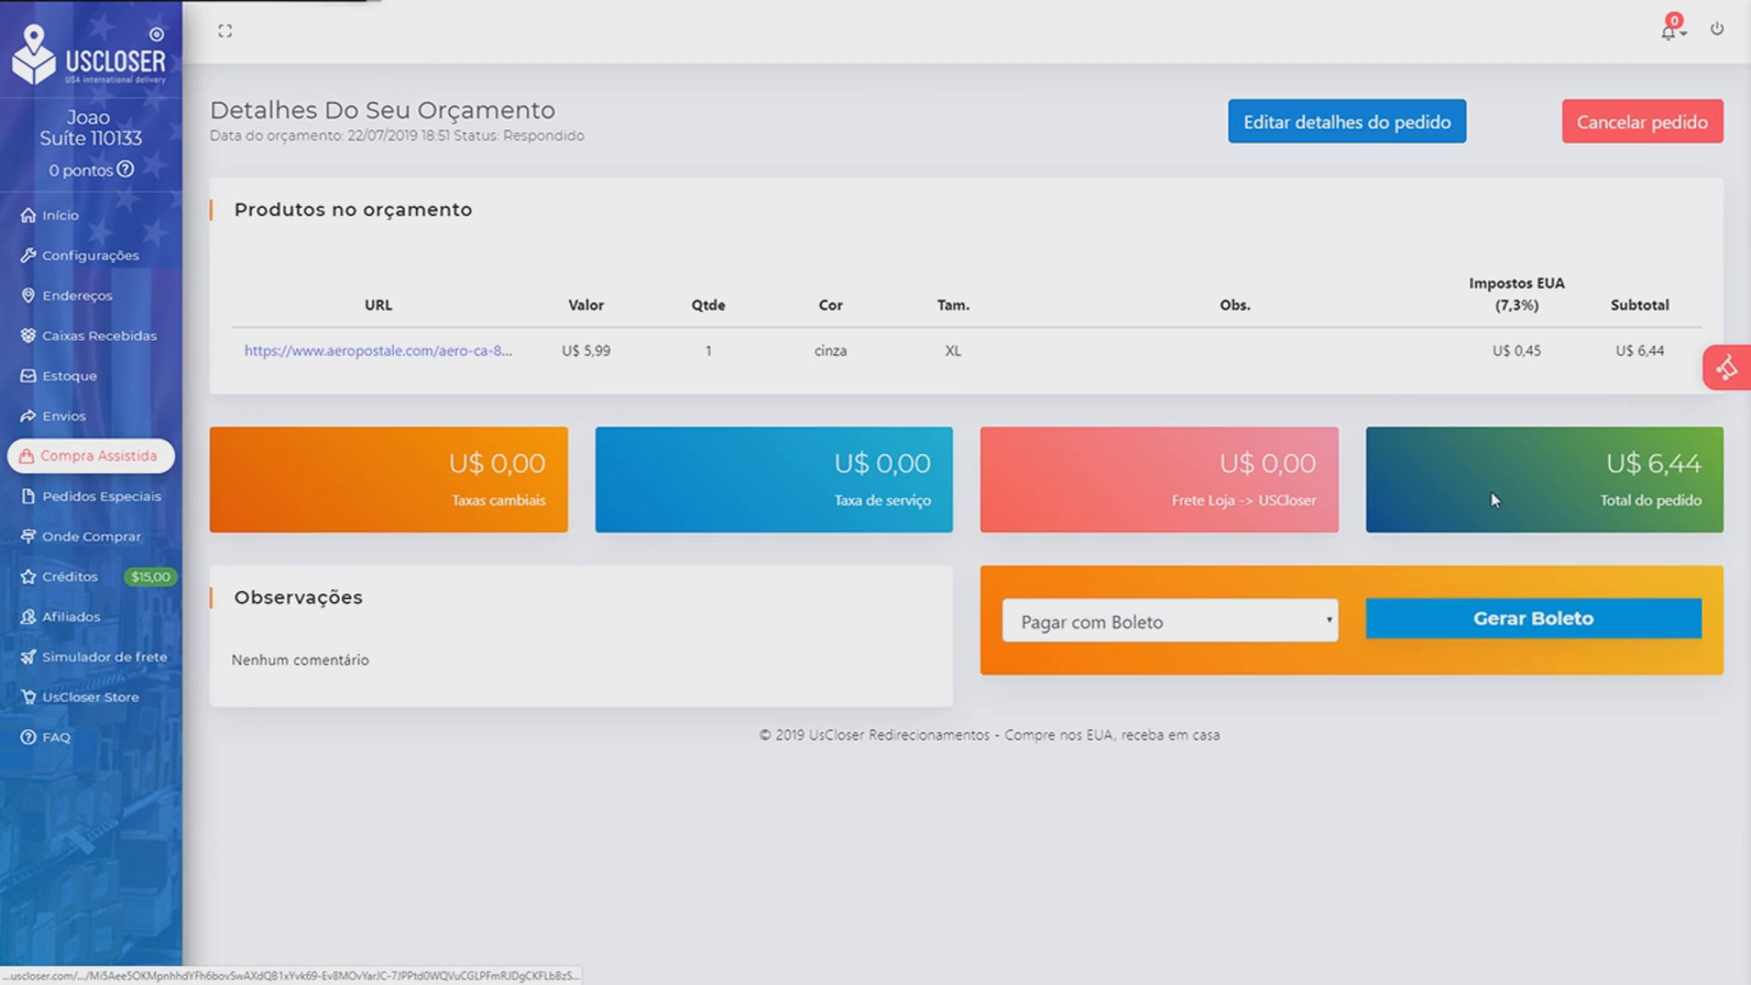
{"action": "left_click", "coordinate": [1275, 633]}
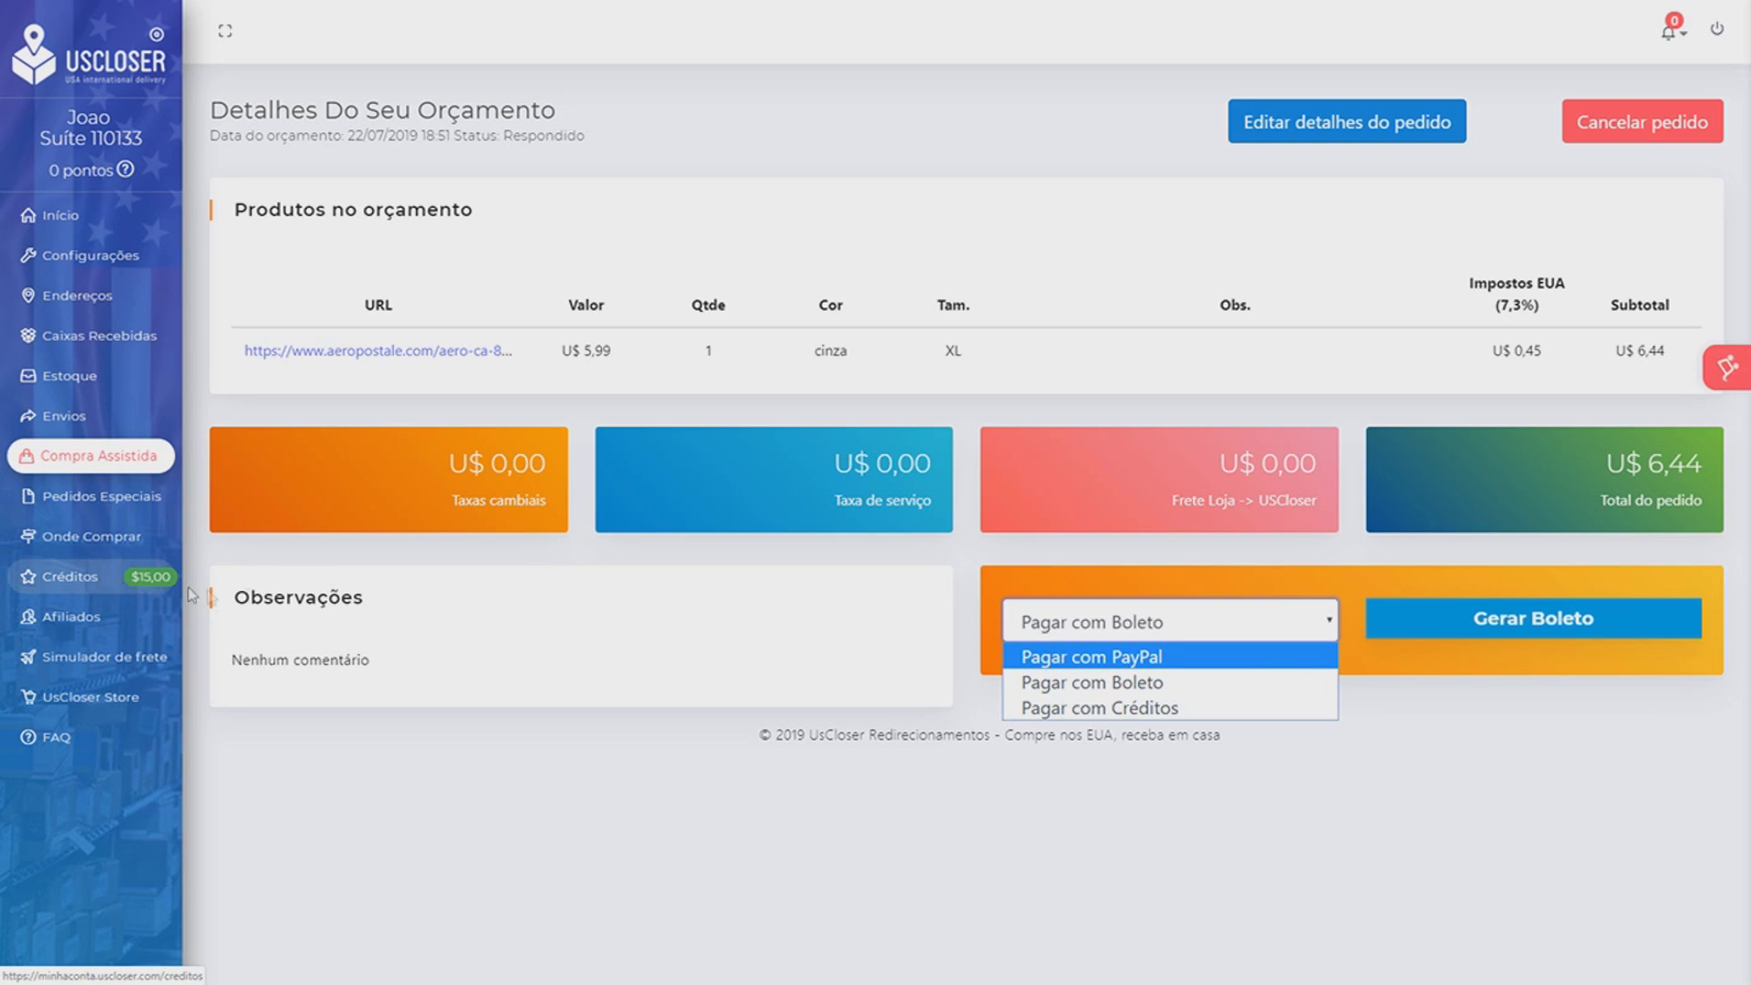
{"action": "left_click", "coordinate": [1000, 650]}
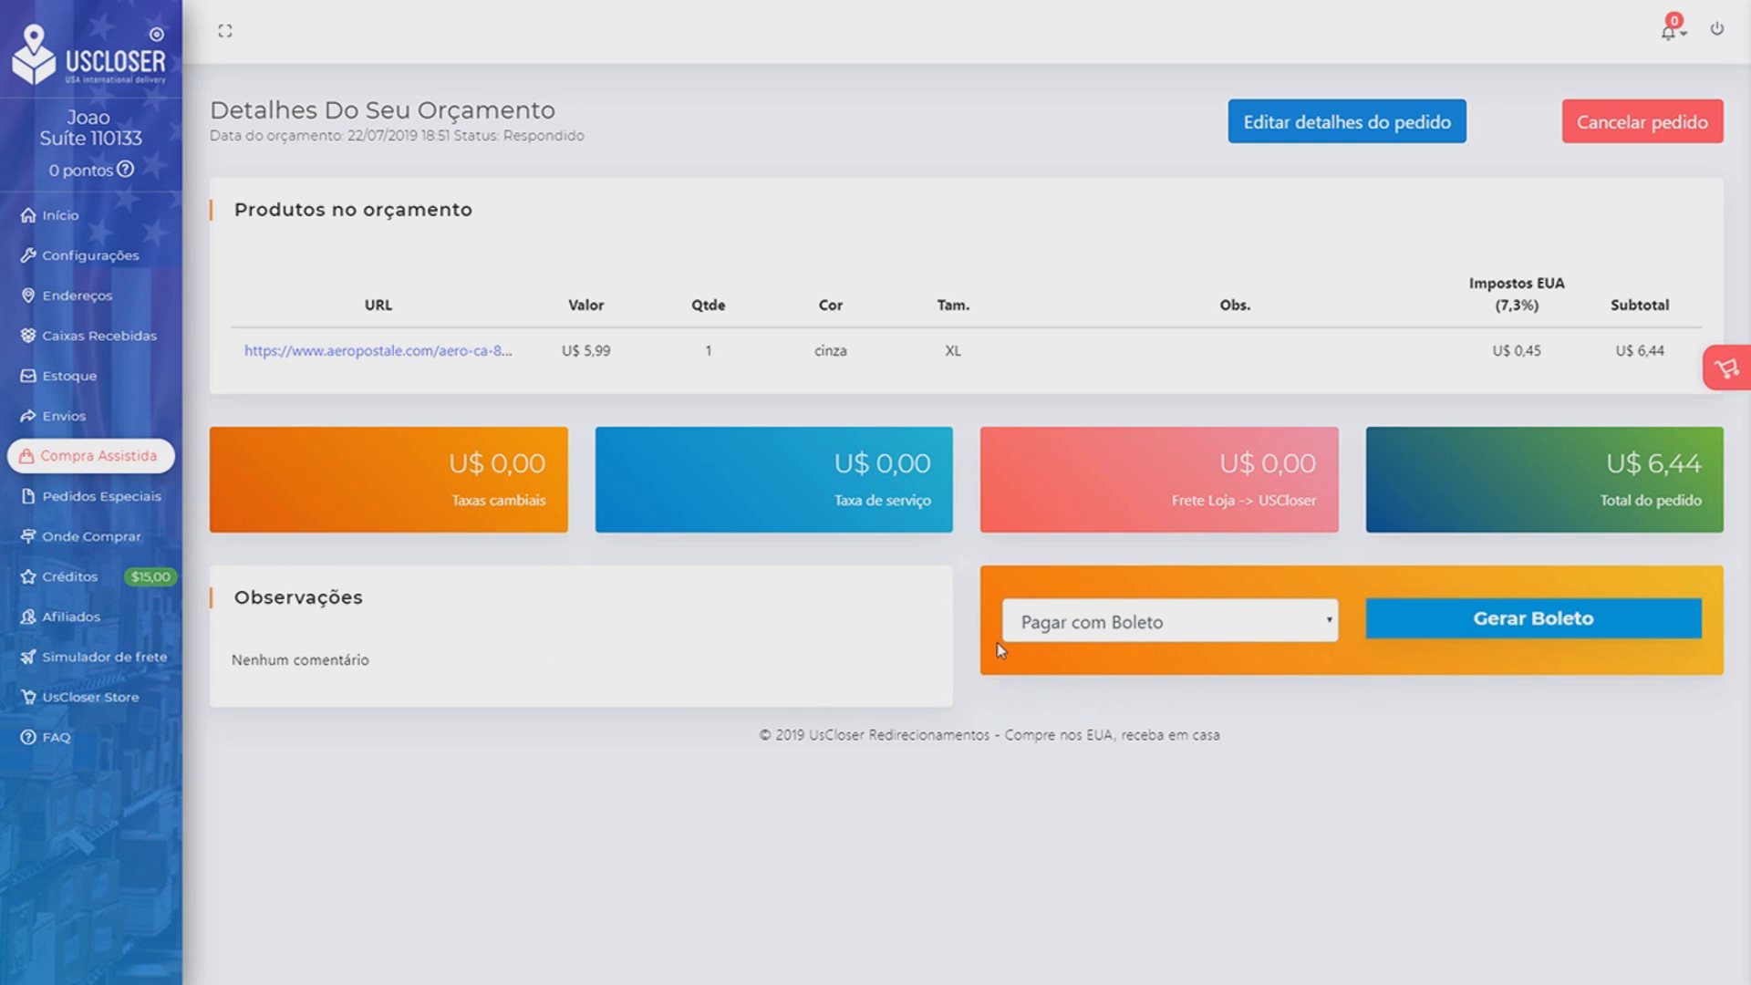